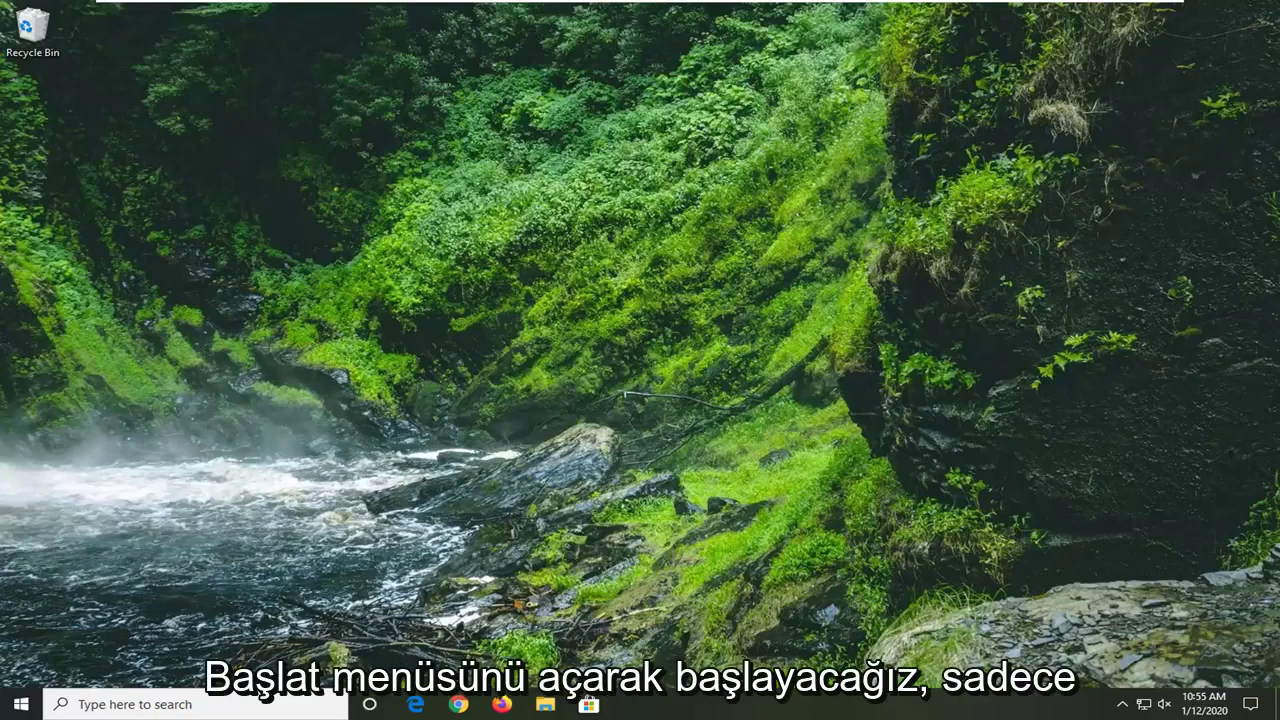
Search the Start menu for regedit and run Registry Editor as administrator.
{"action": "key", "text": "super"}
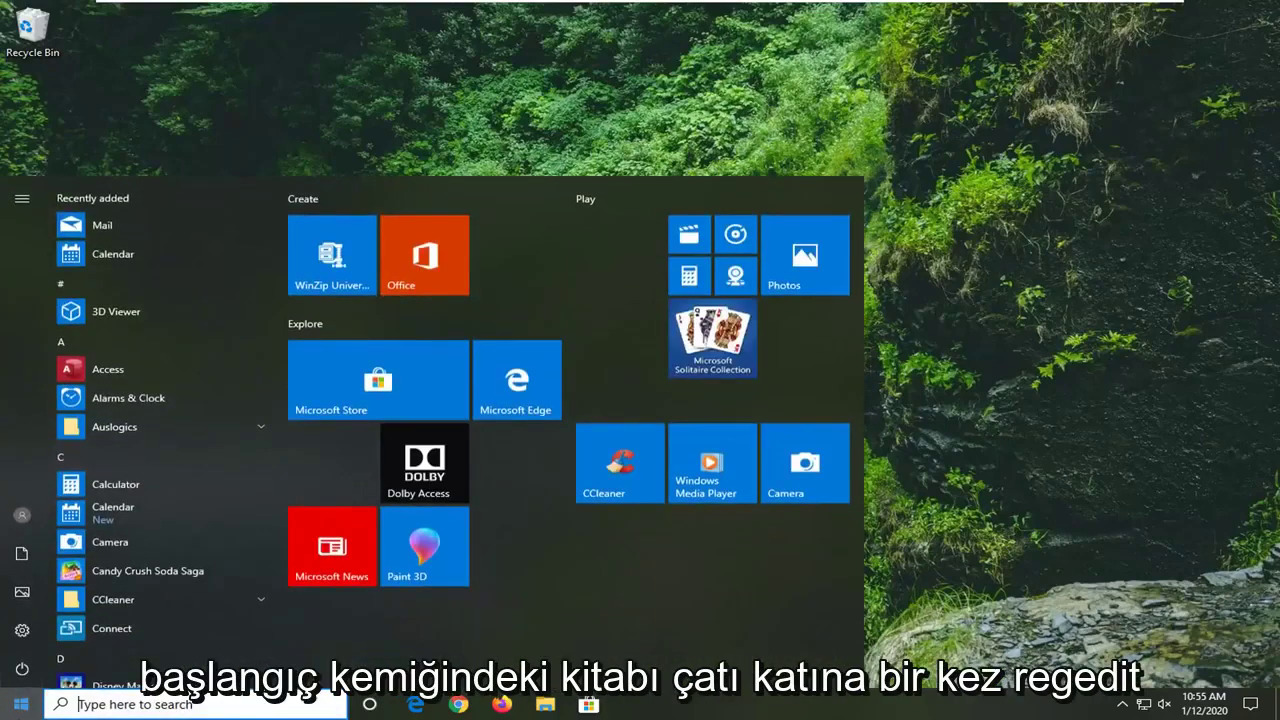
{"action": "type", "text": "regedit"}
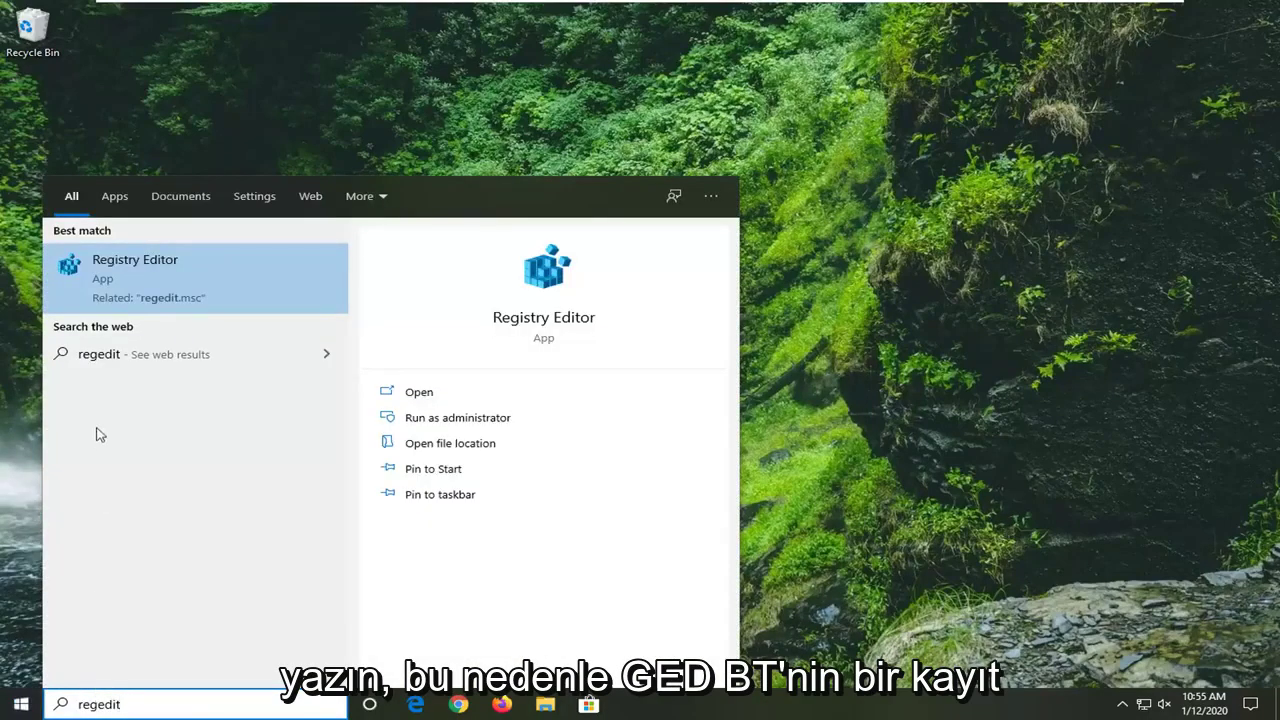
{"action": "right_click", "coordinate": [128, 269]}
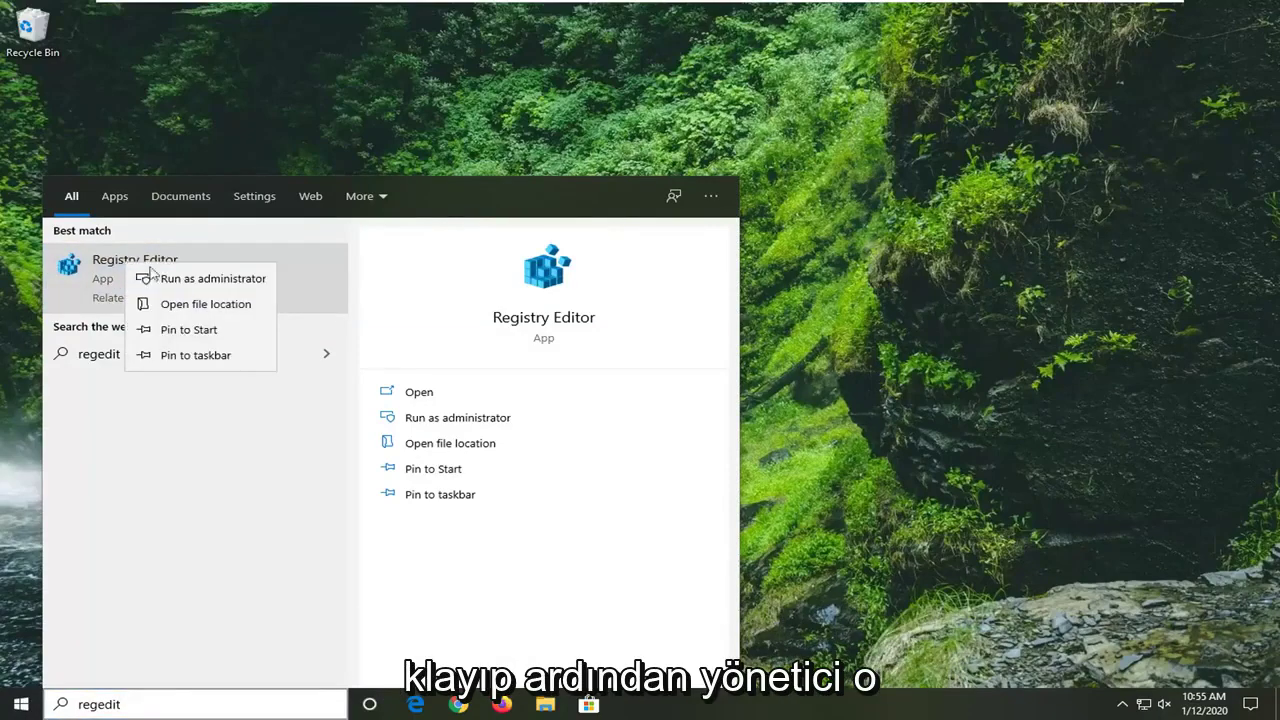
{"action": "left_click", "coordinate": [176, 278]}
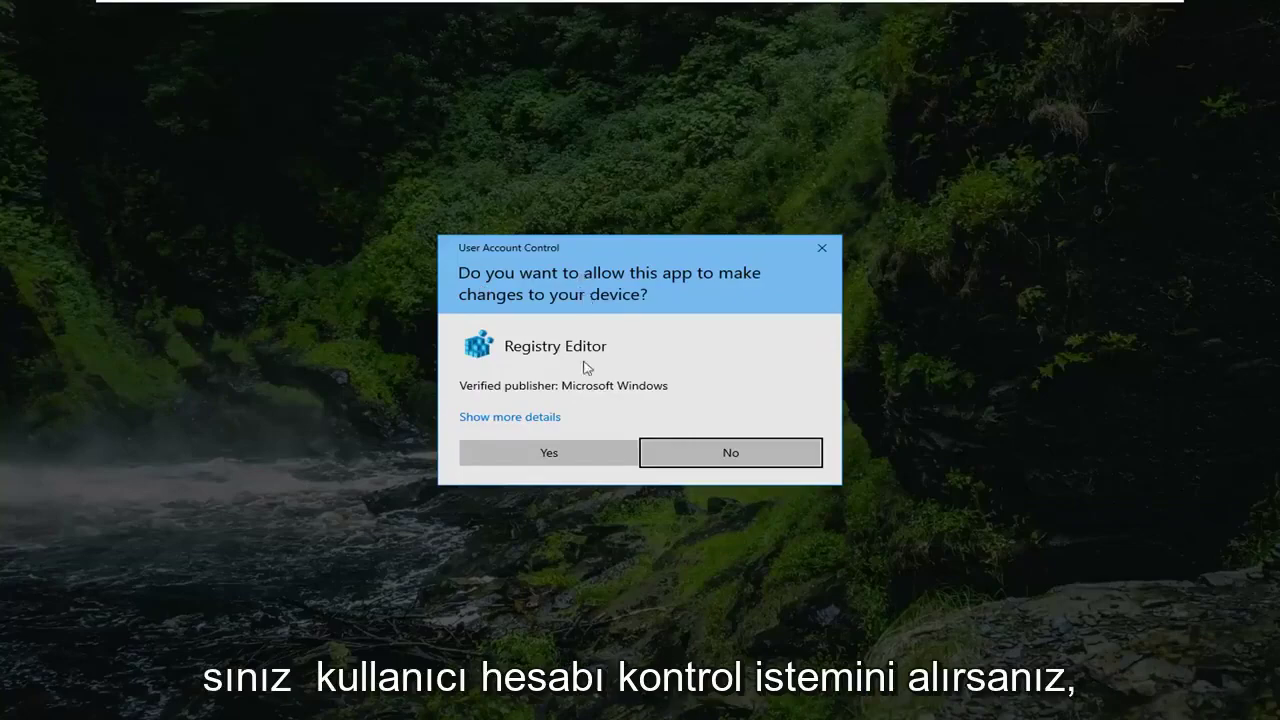
Approve the UAC prompt, collapse HKEY_LOCAL_MACHINE and select the Computer root.
{"action": "left_click", "coordinate": [569, 452]}
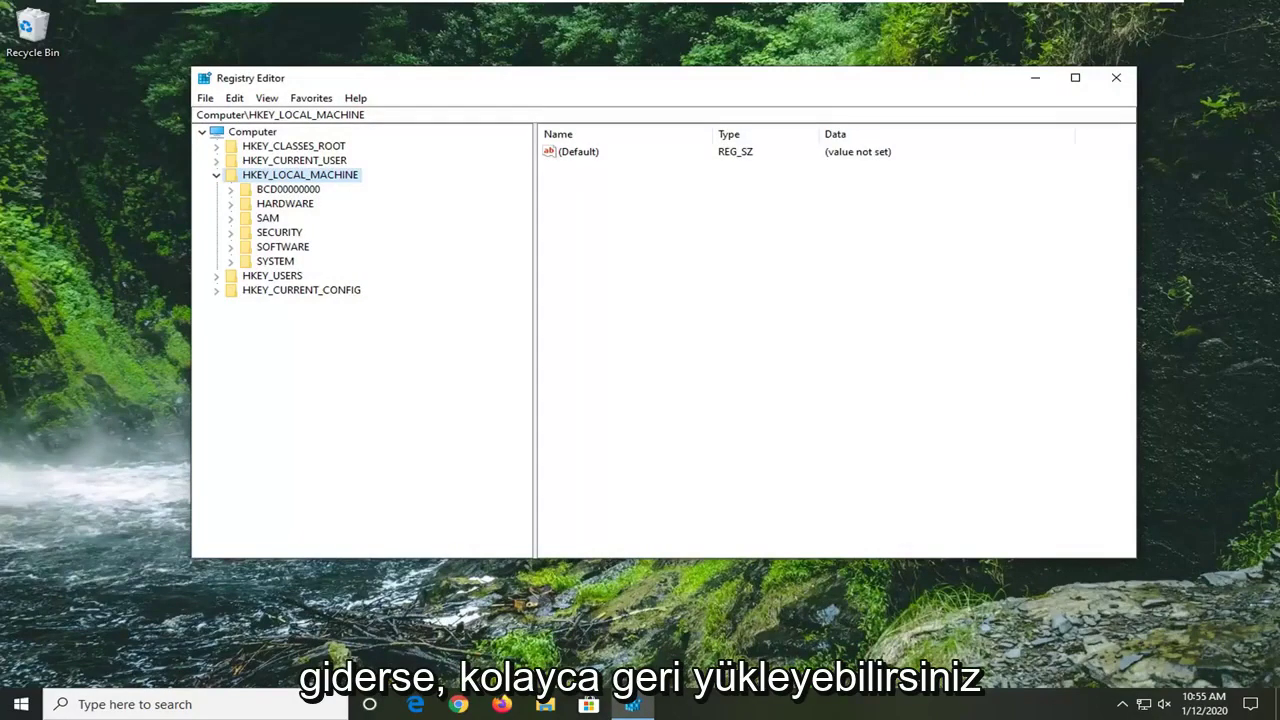
{"action": "left_click", "coordinate": [216, 175]}
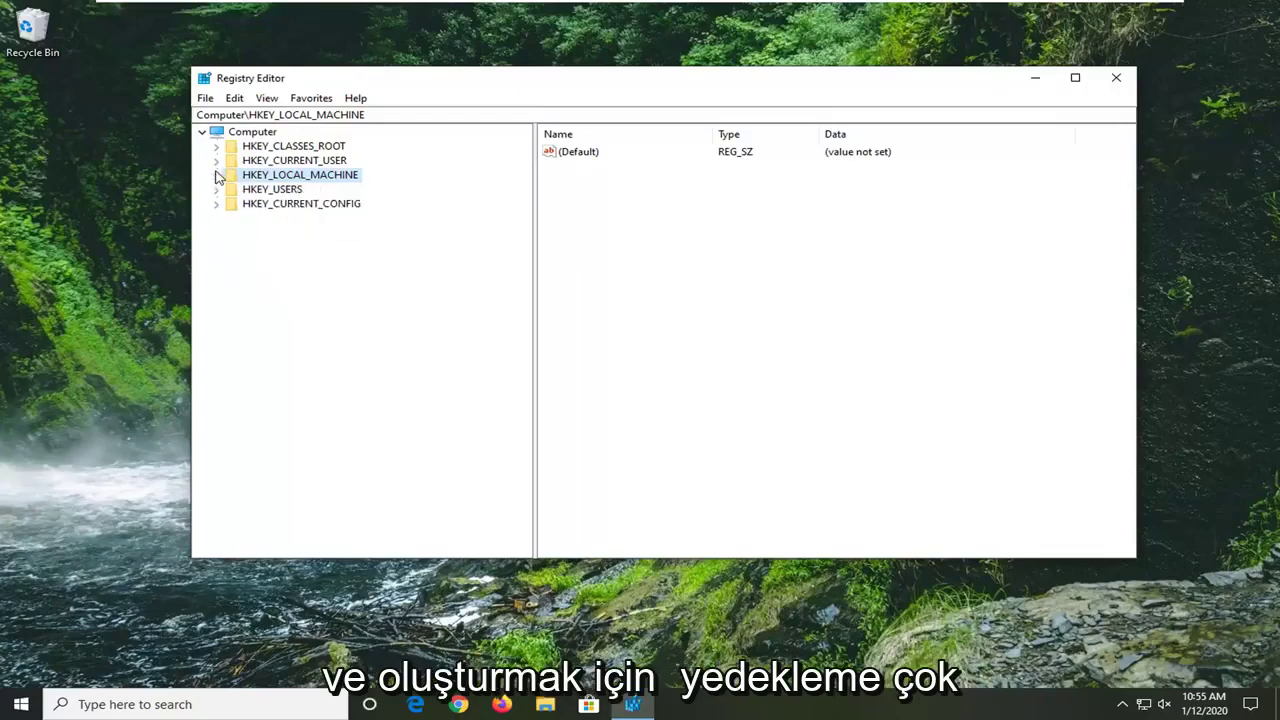
{"action": "left_click", "coordinate": [240, 134]}
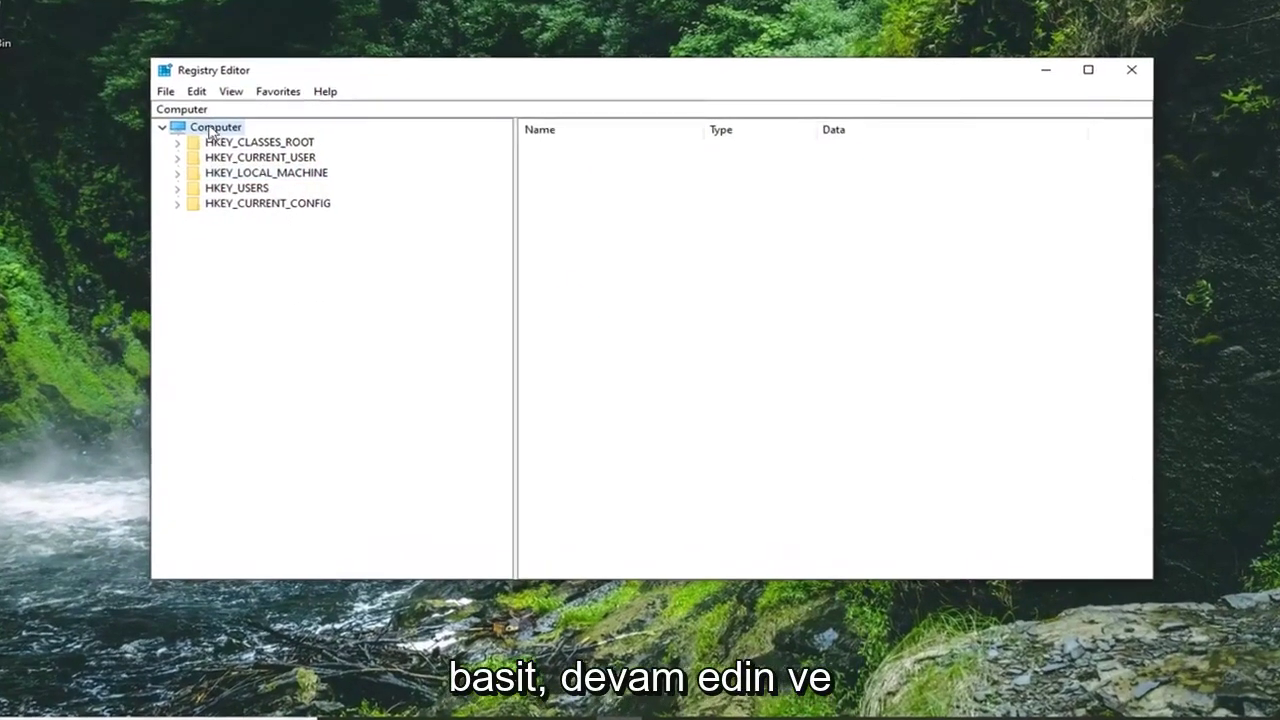
Open the registry Export dialog, then the Import dialog, cancelling both without changes.
{"action": "left_click", "coordinate": [137, 87]}
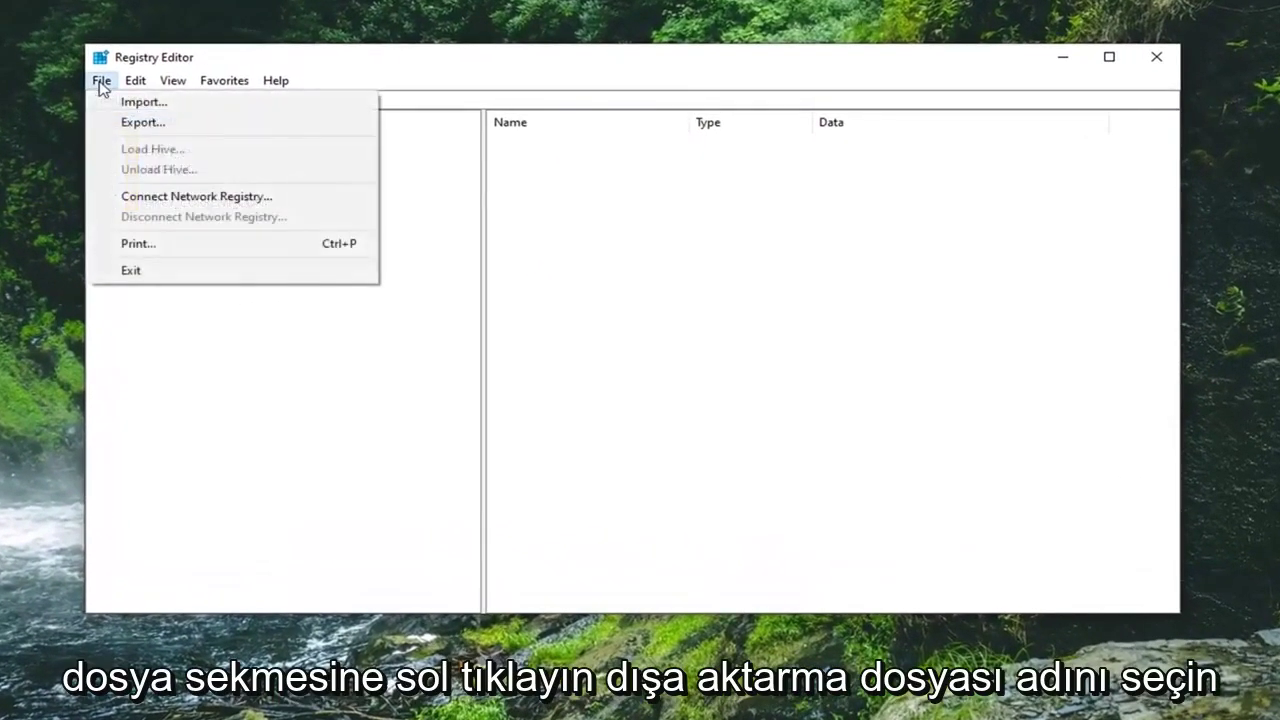
{"action": "left_click", "coordinate": [138, 122]}
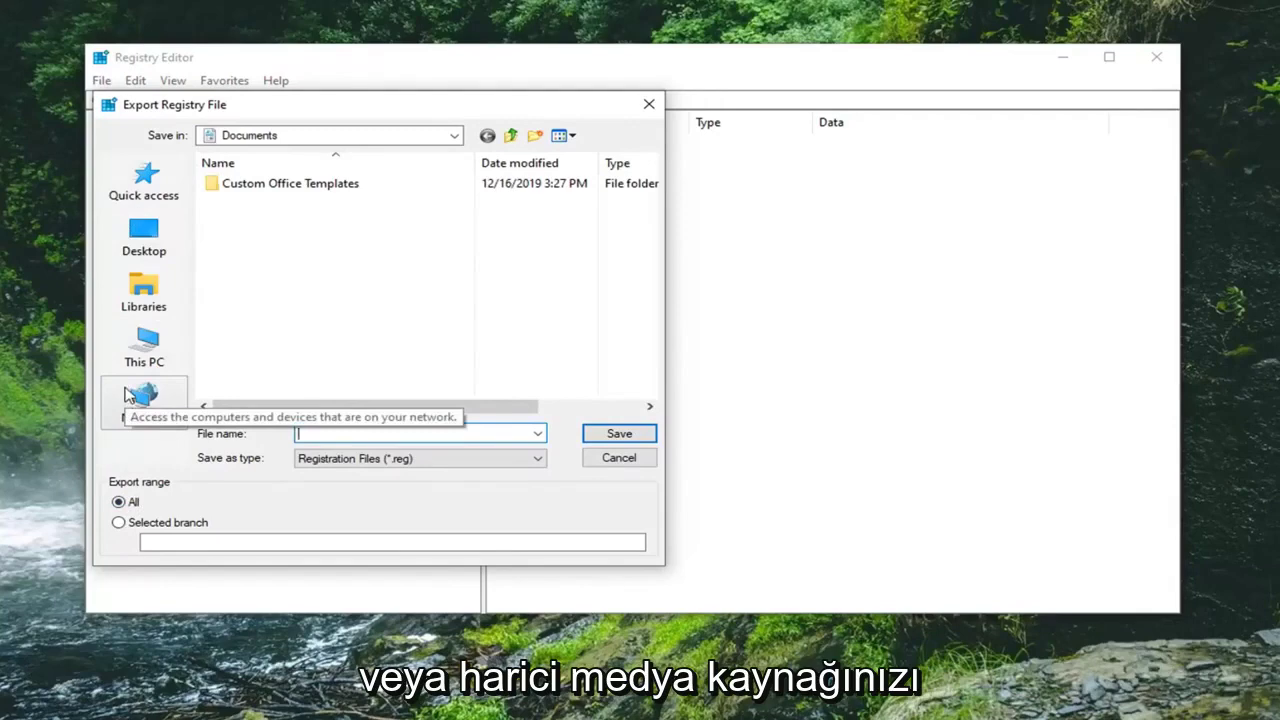
{"action": "left_click", "coordinate": [620, 458]}
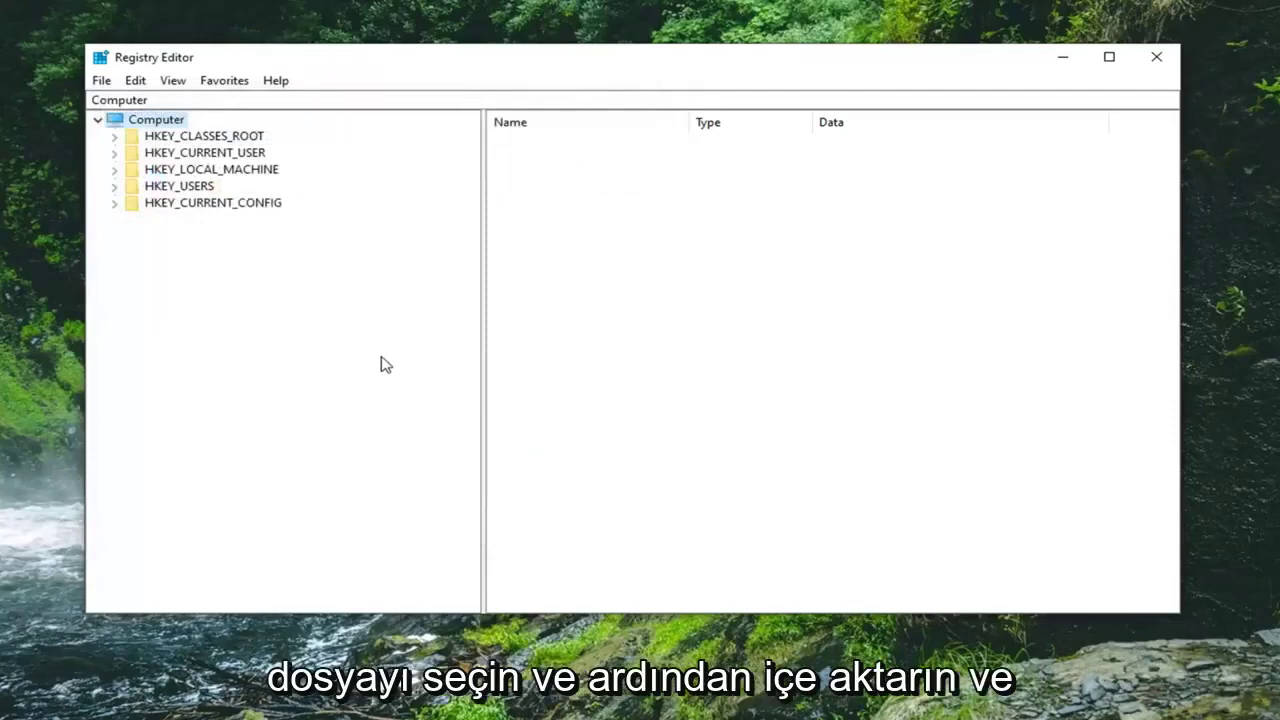
{"action": "left_click", "coordinate": [102, 81]}
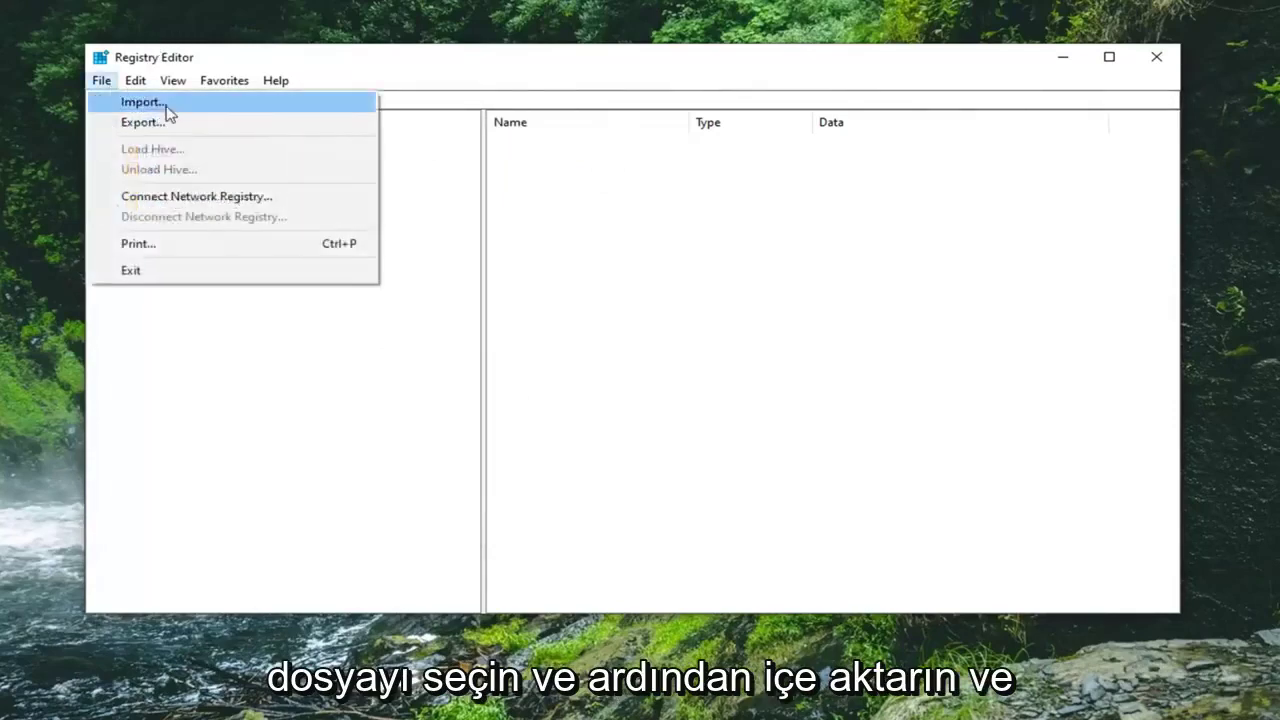
{"action": "left_click", "coordinate": [142, 102]}
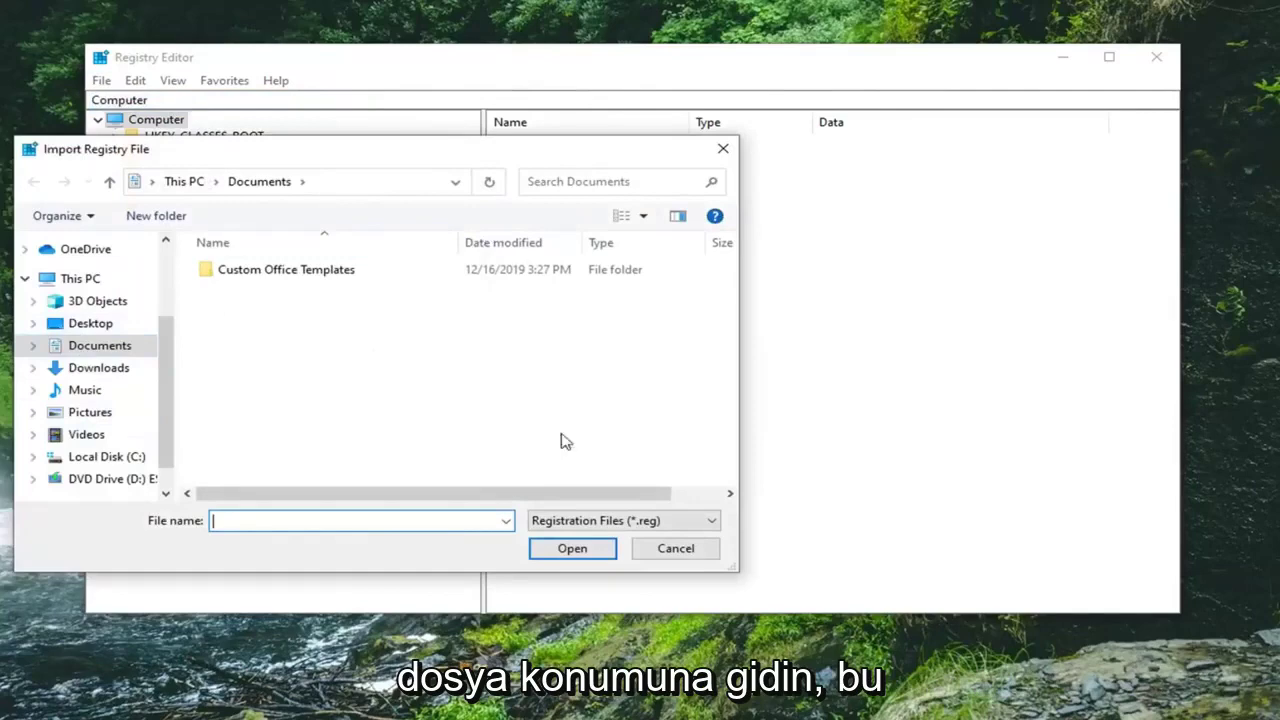
{"action": "left_click", "coordinate": [674, 552]}
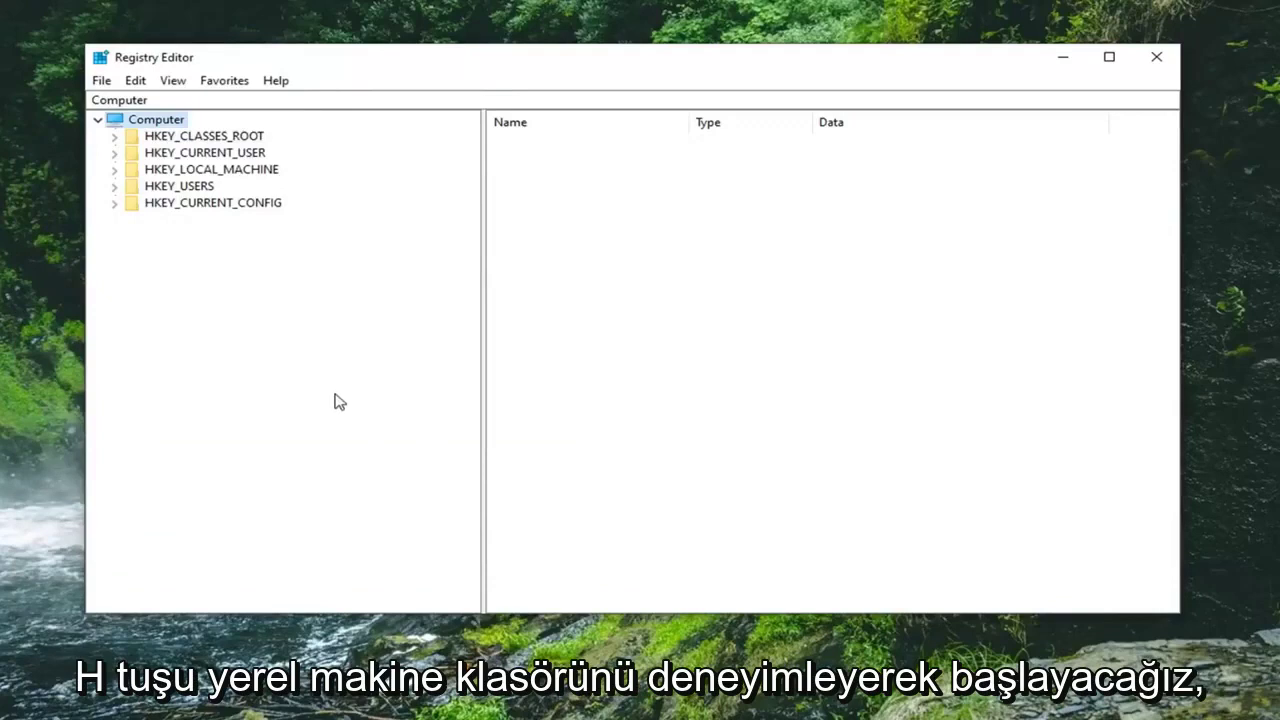
Expand HKEY_LOCAL_MACHINE, then SOFTWARE, then Microsoft in the registry tree.
{"action": "left_click", "coordinate": [214, 172]}
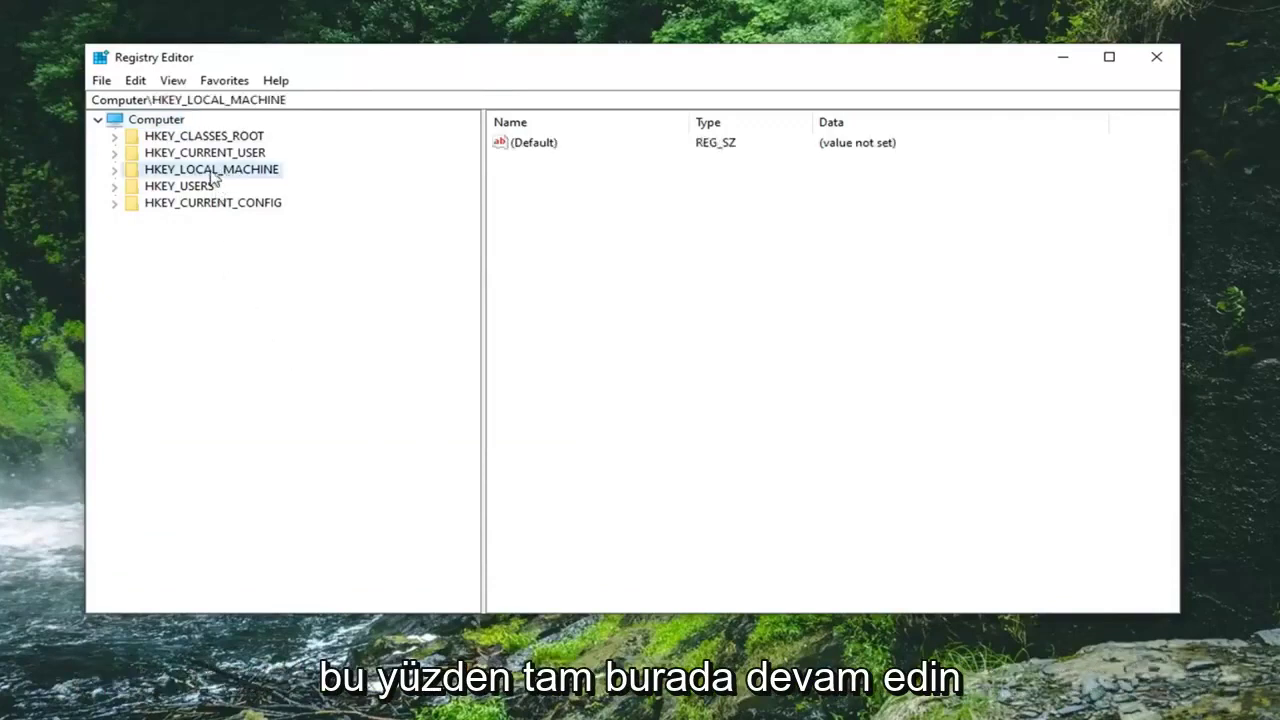
{"action": "double_click", "coordinate": [213, 172]}
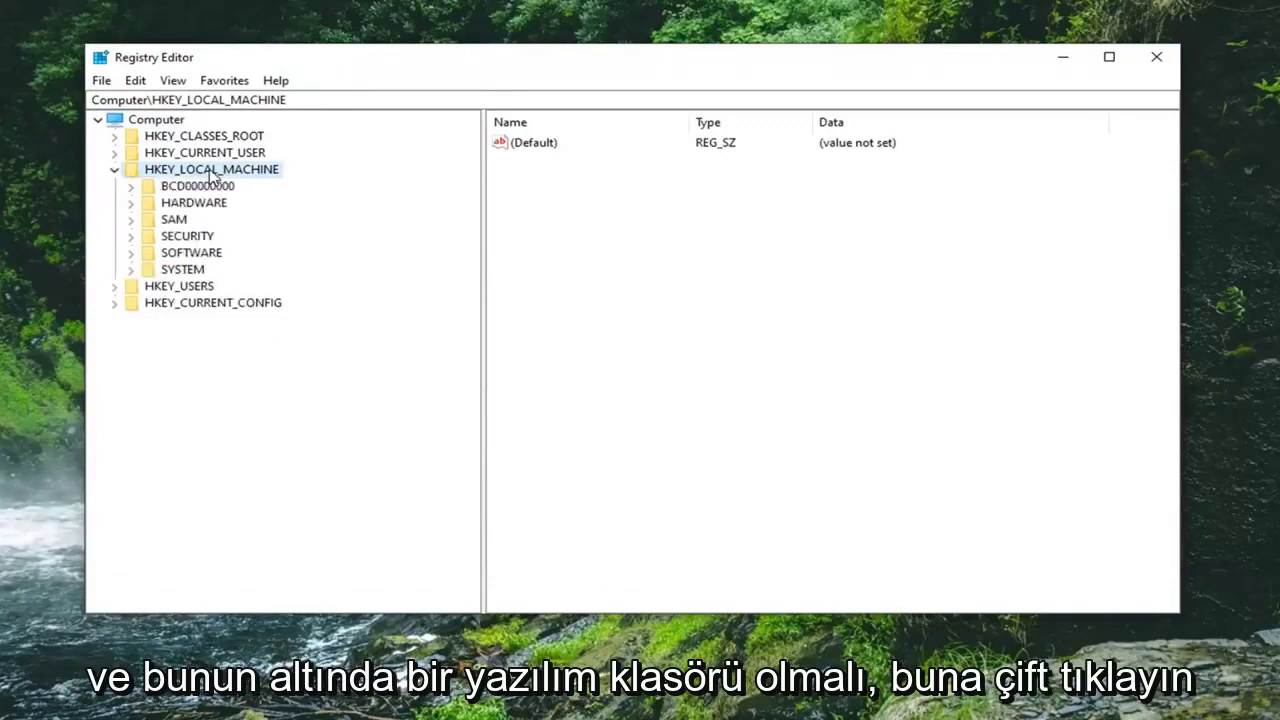
{"action": "left_click", "coordinate": [177, 257]}
{"action": "double_click", "coordinate": [177, 257]}
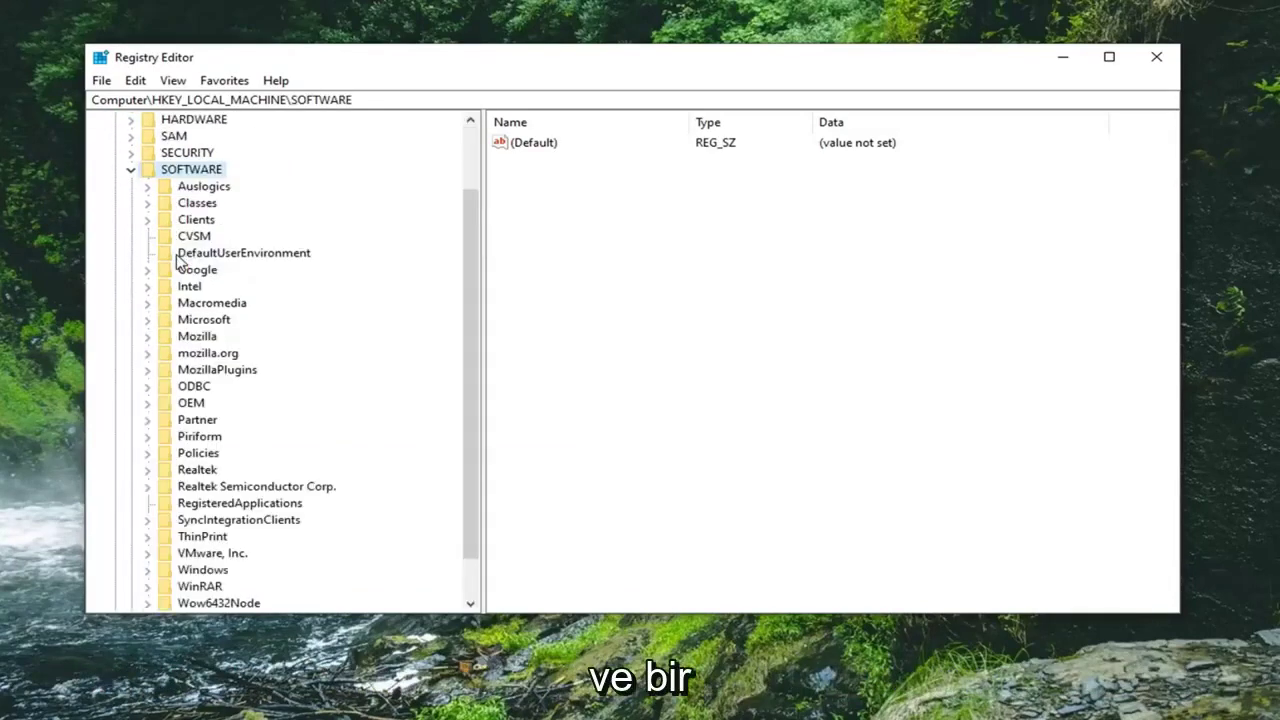
{"action": "left_click", "coordinate": [204, 321]}
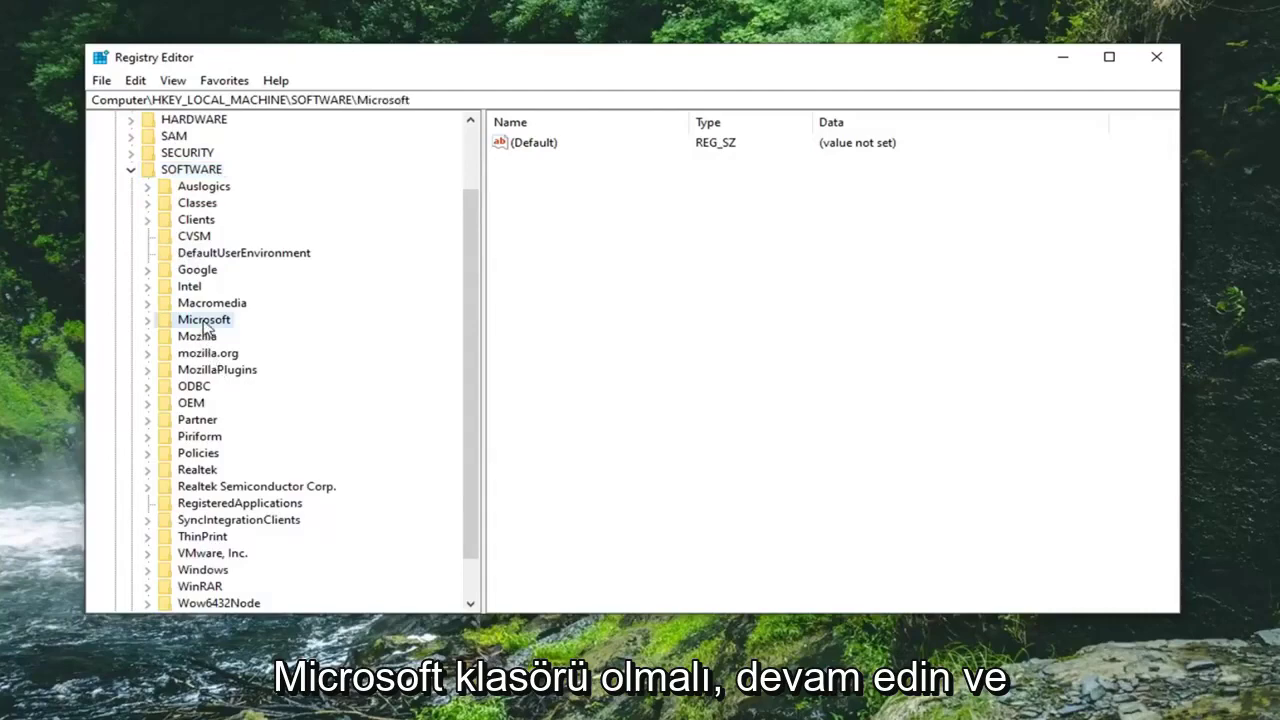
{"action": "double_click", "coordinate": [206, 324]}
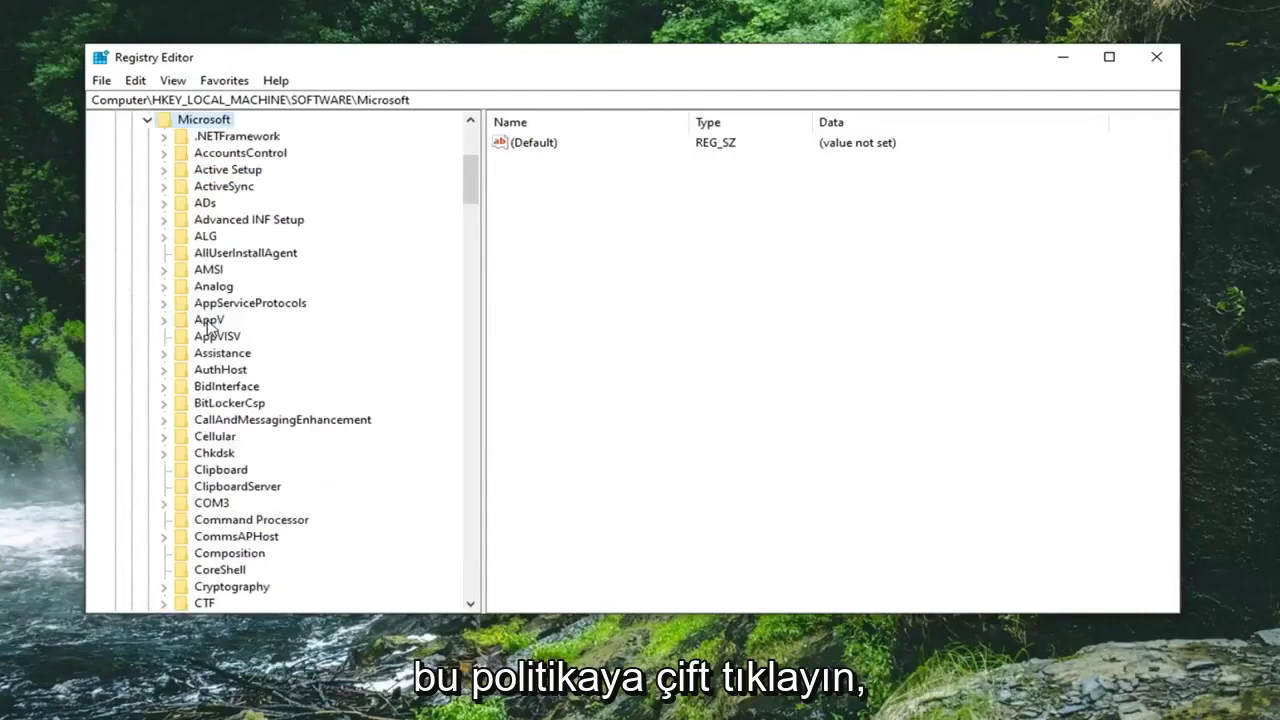
{"action": "scroll", "coordinate": [205, 372], "scroll_direction": "down", "scroll_amount": 10}
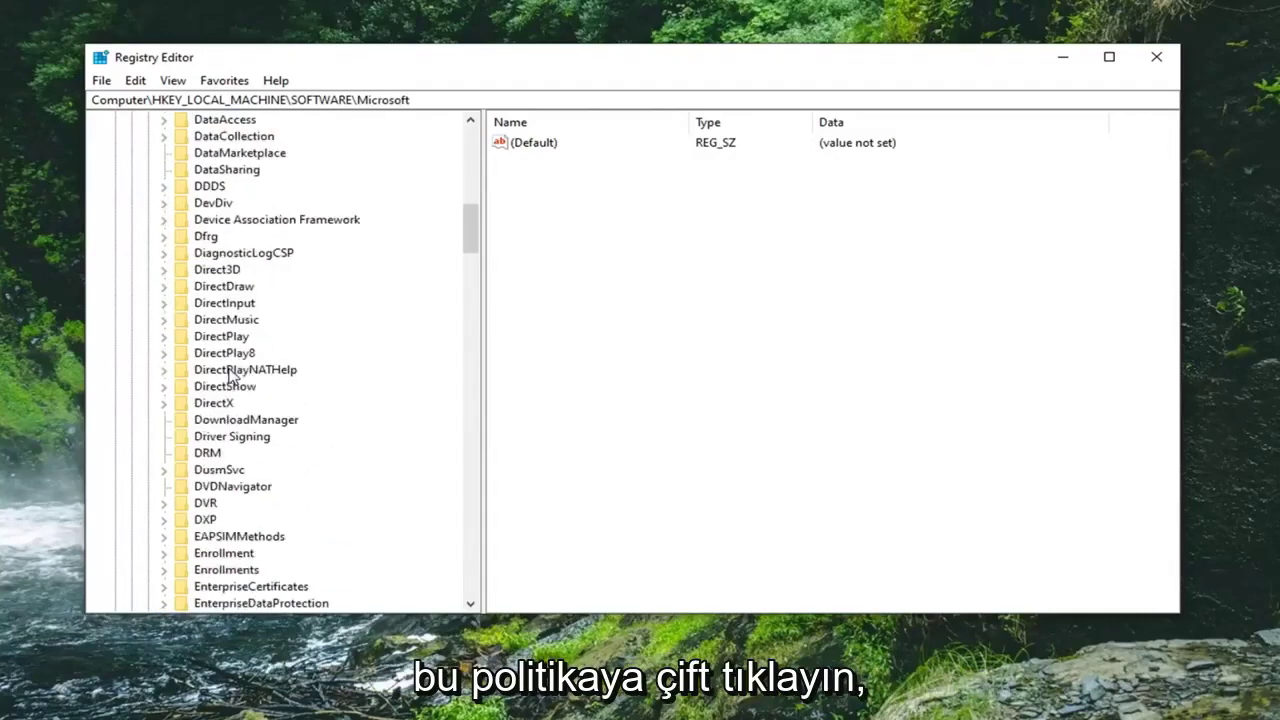
{"action": "scroll", "coordinate": [236, 390], "scroll_direction": "down", "scroll_amount": 20}
Expand PolicyManager\default\ApplicationManagement to list its policy subkeys, including AllowGameDVR.
{"action": "left_click", "coordinate": [200, 404]}
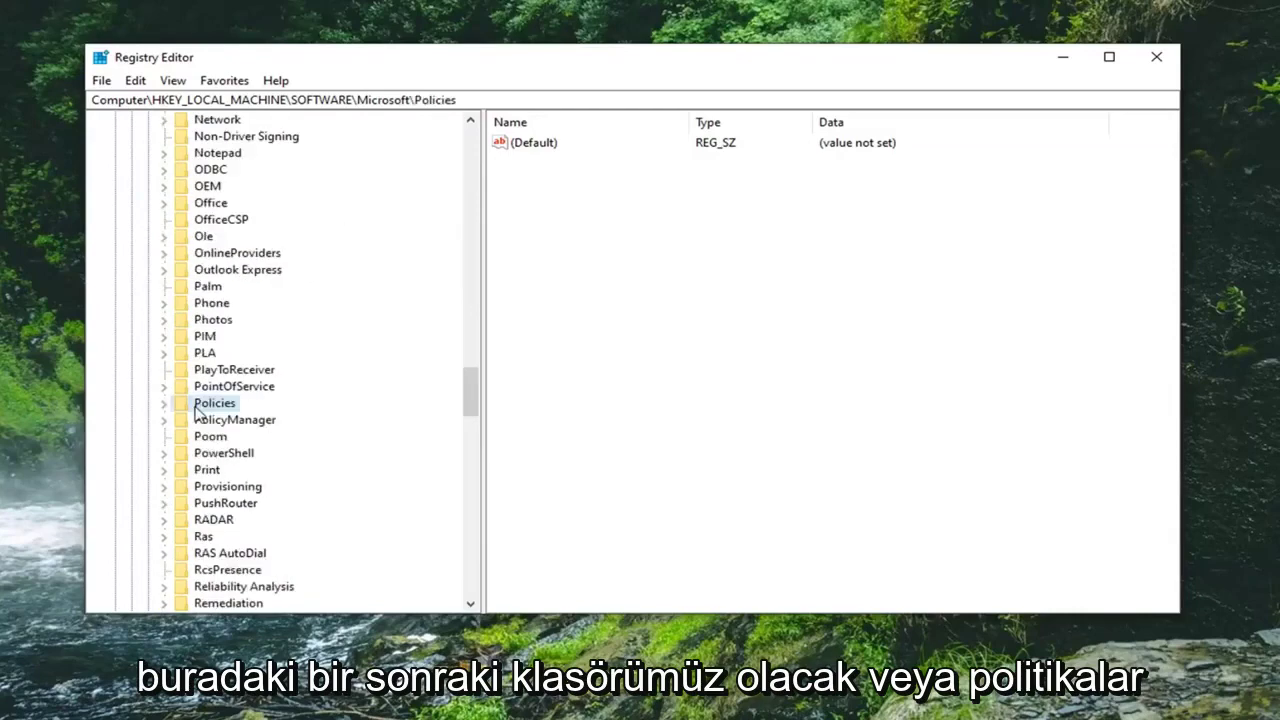
{"action": "double_click", "coordinate": [210, 403]}
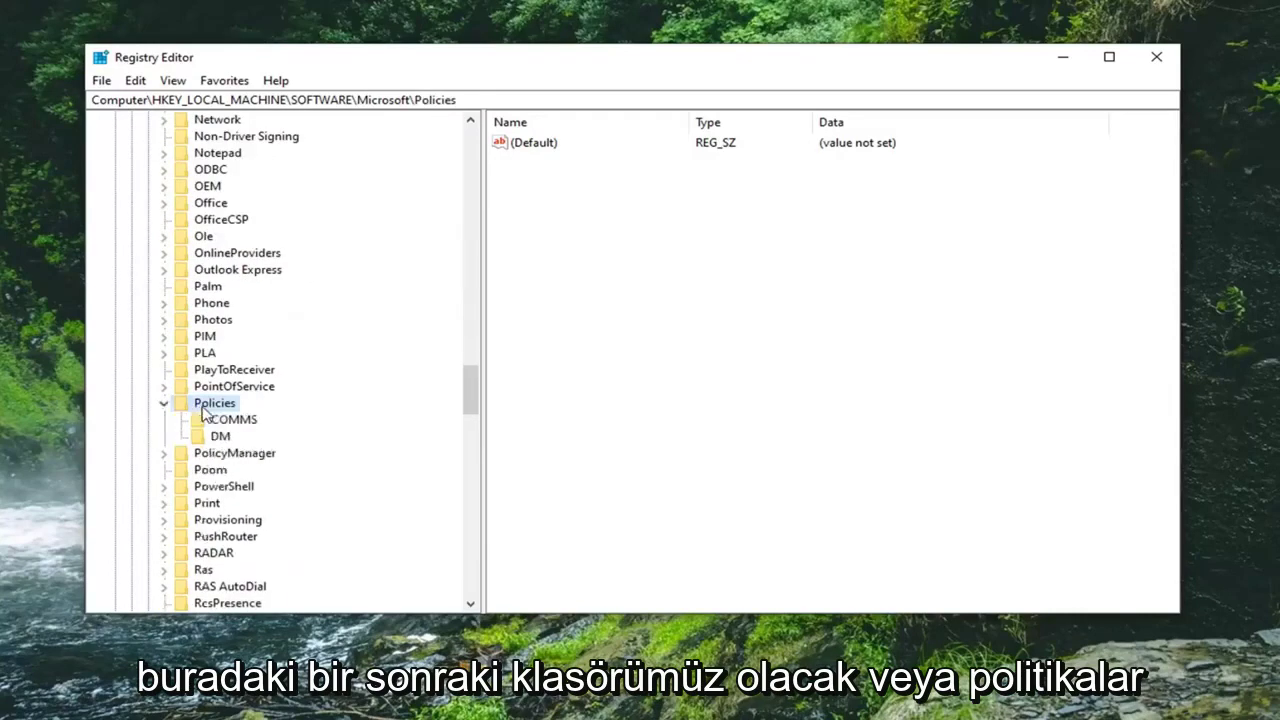
{"action": "double_click", "coordinate": [210, 403]}
{"action": "scroll", "coordinate": [202, 400], "scroll_direction": "up", "scroll_amount": 20}
{"action": "scroll", "coordinate": [202, 397], "scroll_direction": "down", "scroll_amount": 20}
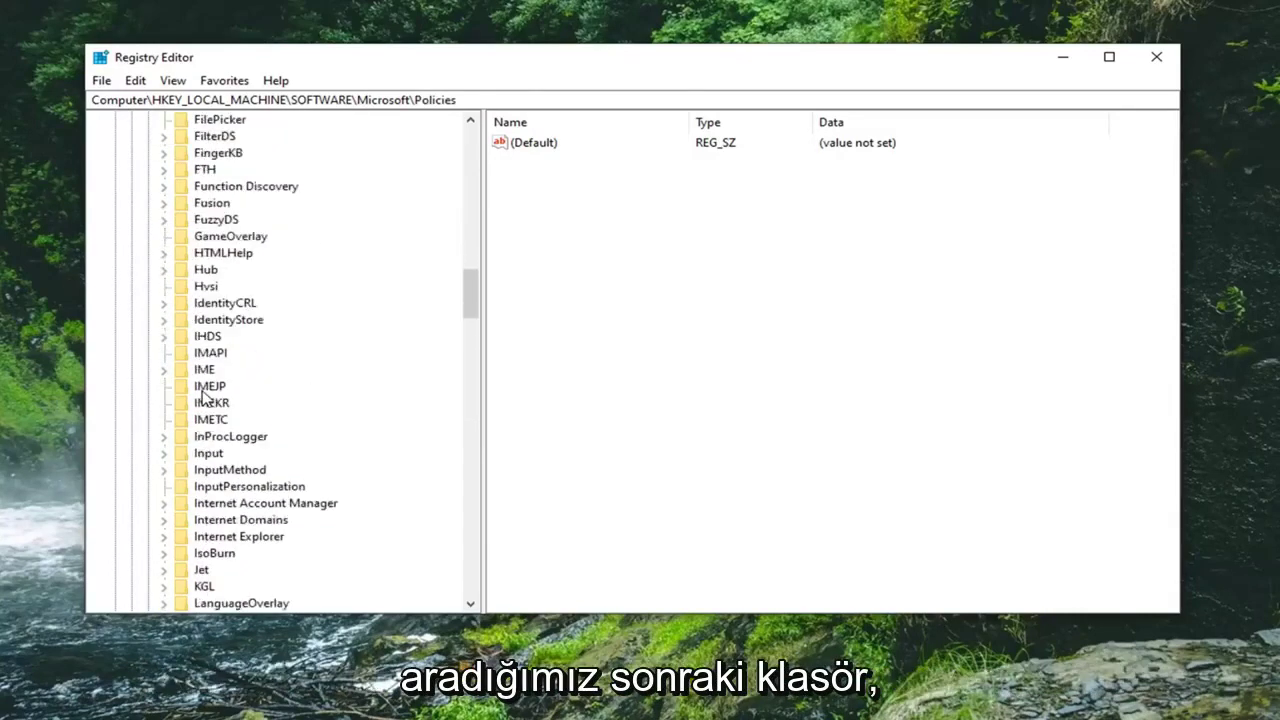
{"action": "scroll", "coordinate": [202, 397], "scroll_direction": "down", "scroll_amount": 5}
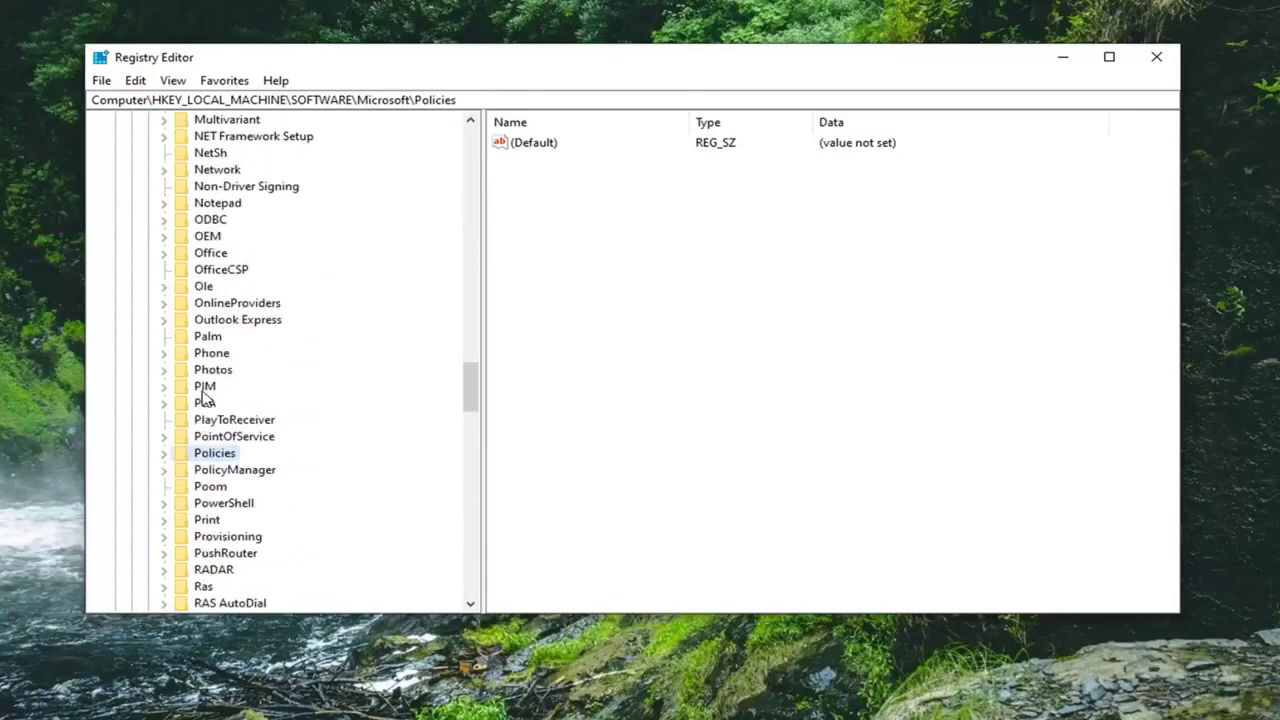
{"action": "left_click", "coordinate": [232, 421]}
{"action": "double_click", "coordinate": [232, 421]}
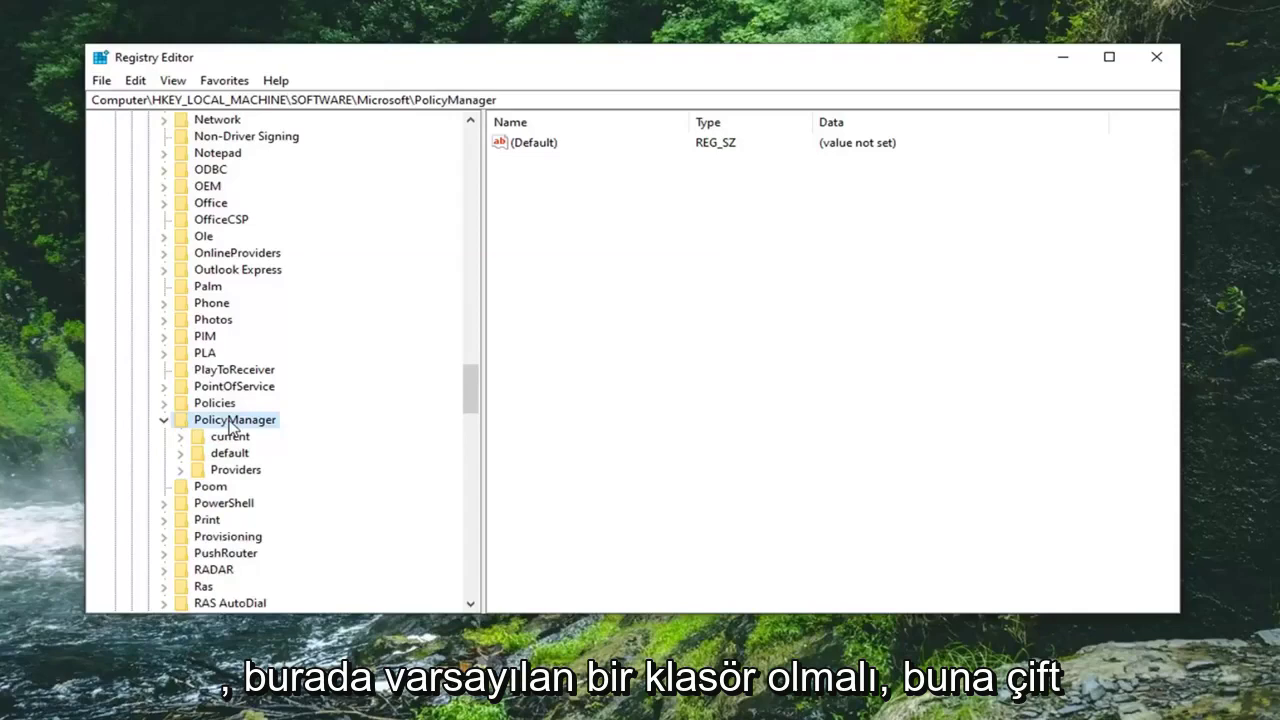
{"action": "double_click", "coordinate": [229, 455]}
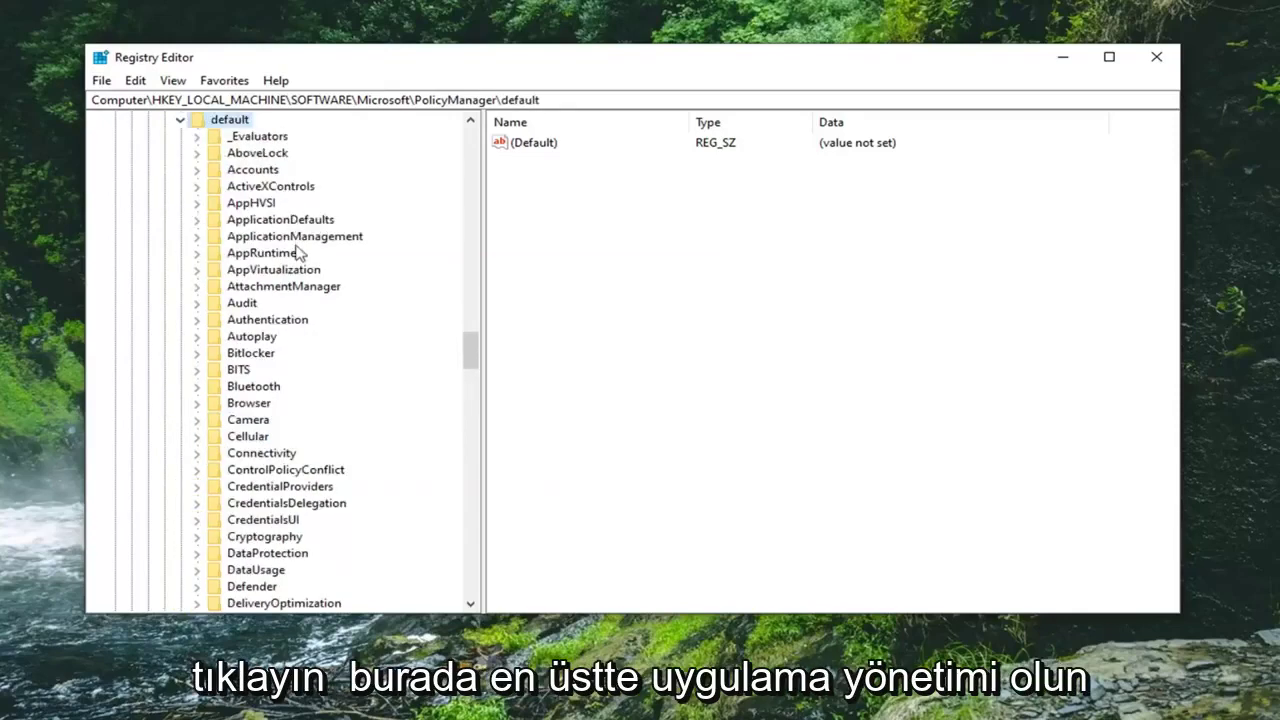
{"action": "left_click", "coordinate": [330, 240]}
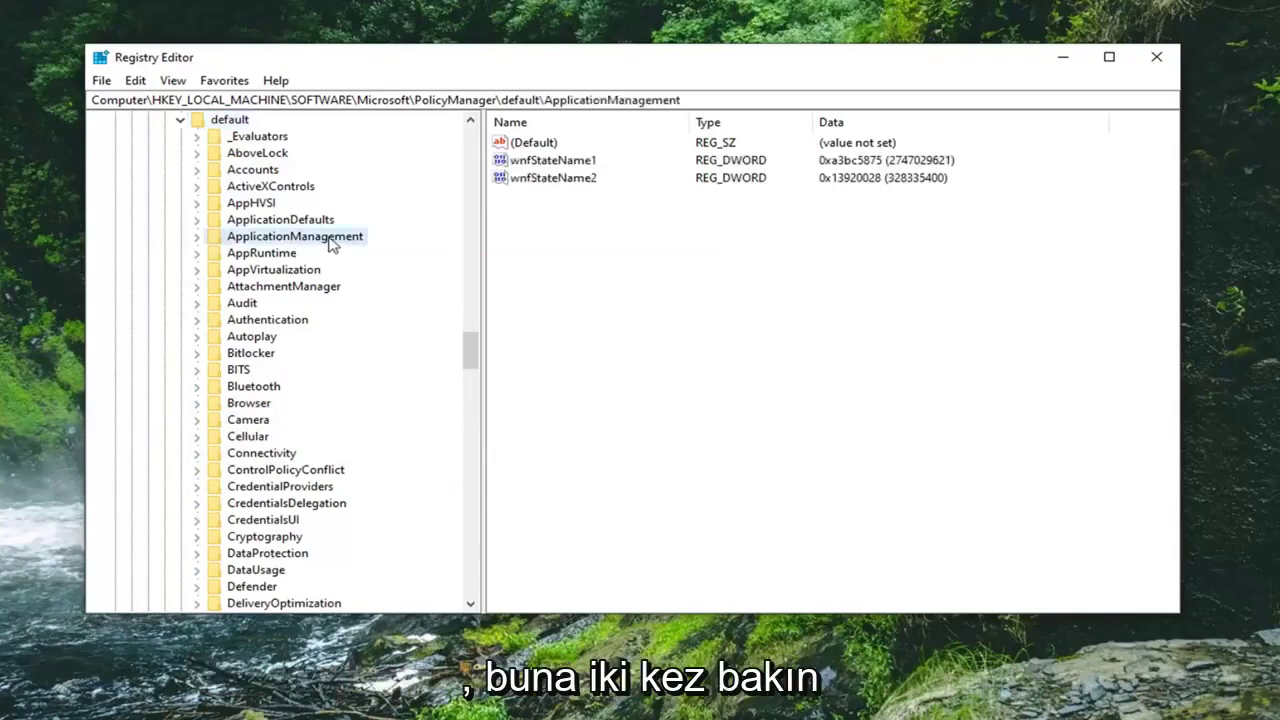
{"action": "double_click", "coordinate": [329, 242]}
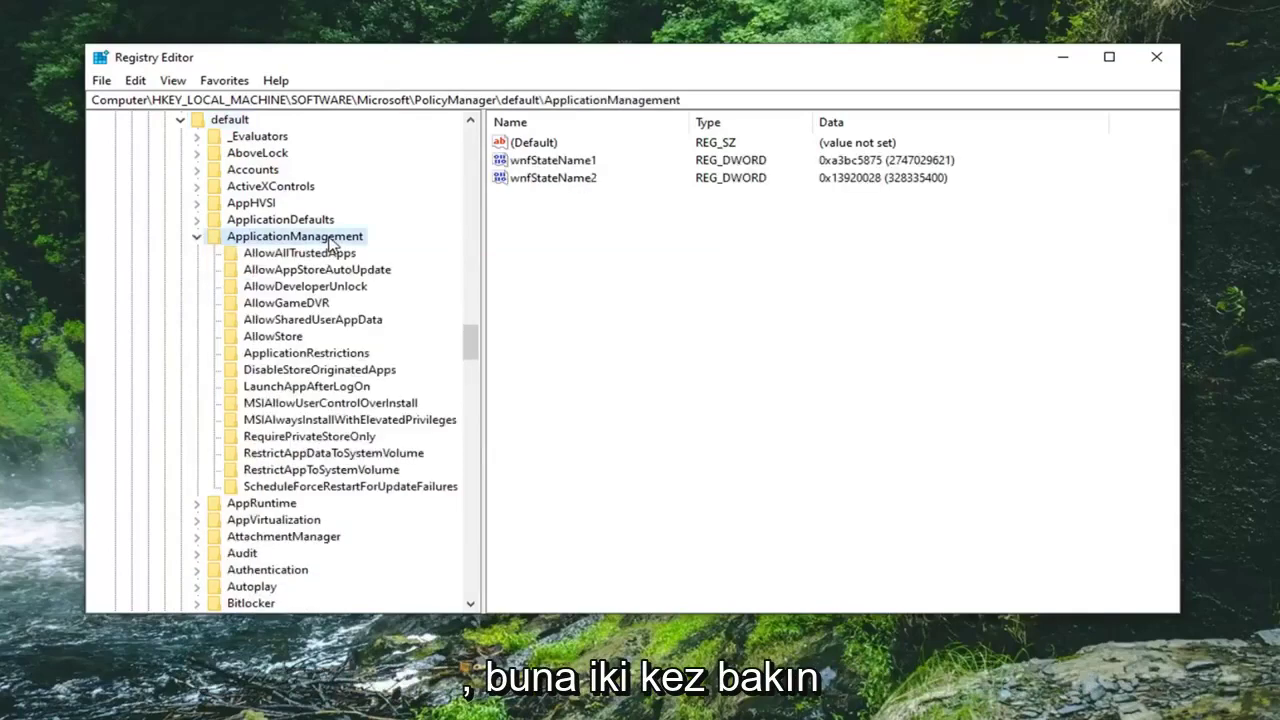
Change the AllowGameDVR 'value' DWORD data from 1 to 0.
{"action": "left_click", "coordinate": [305, 305]}
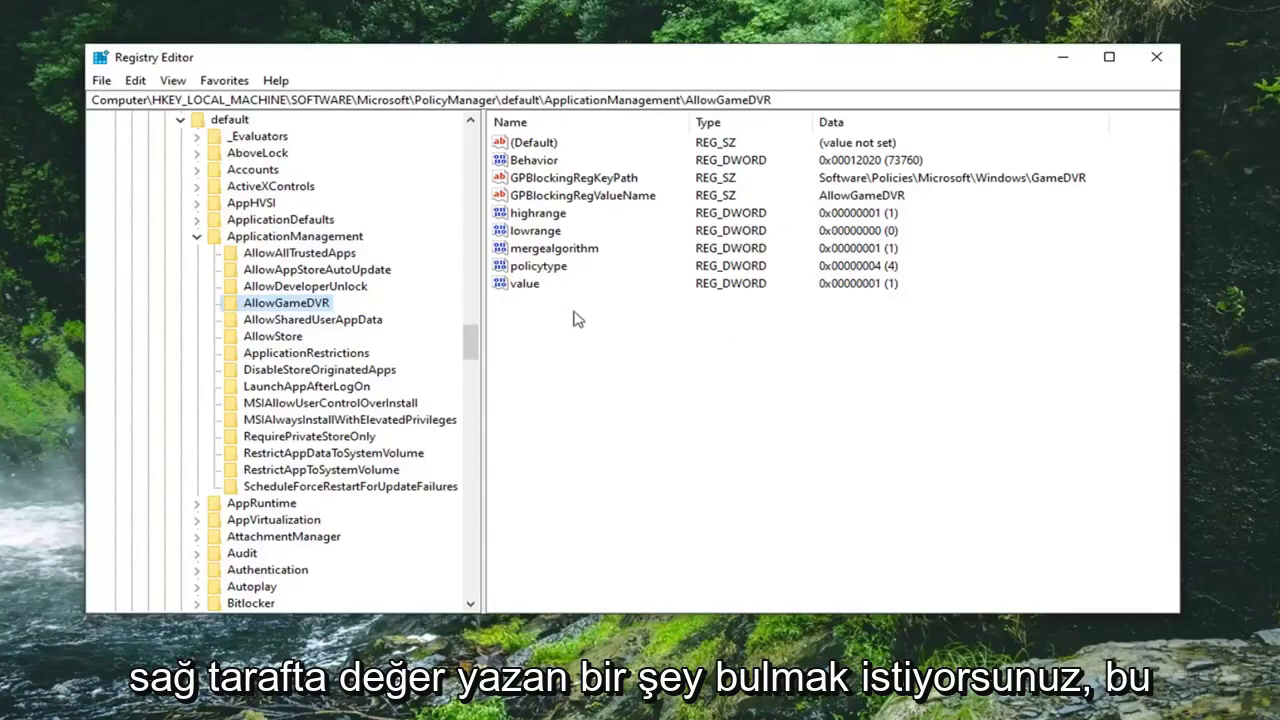
{"action": "left_click", "coordinate": [524, 287]}
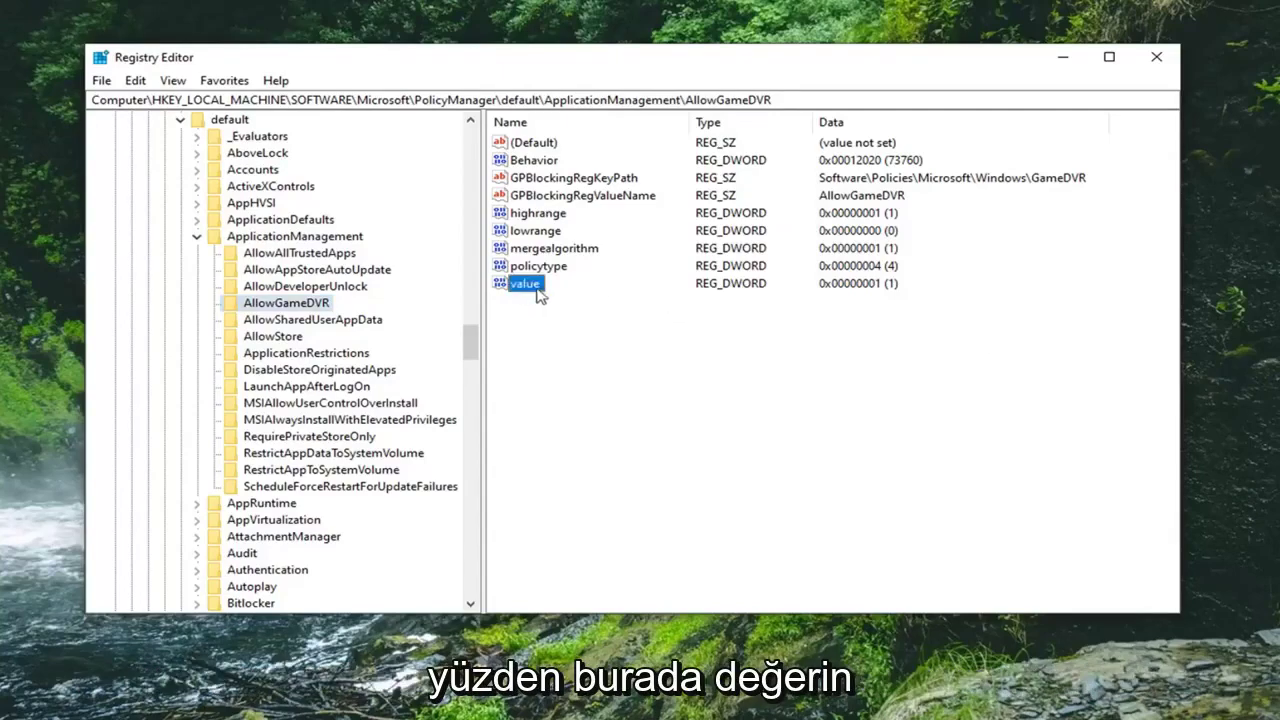
{"action": "double_click", "coordinate": [525, 285]}
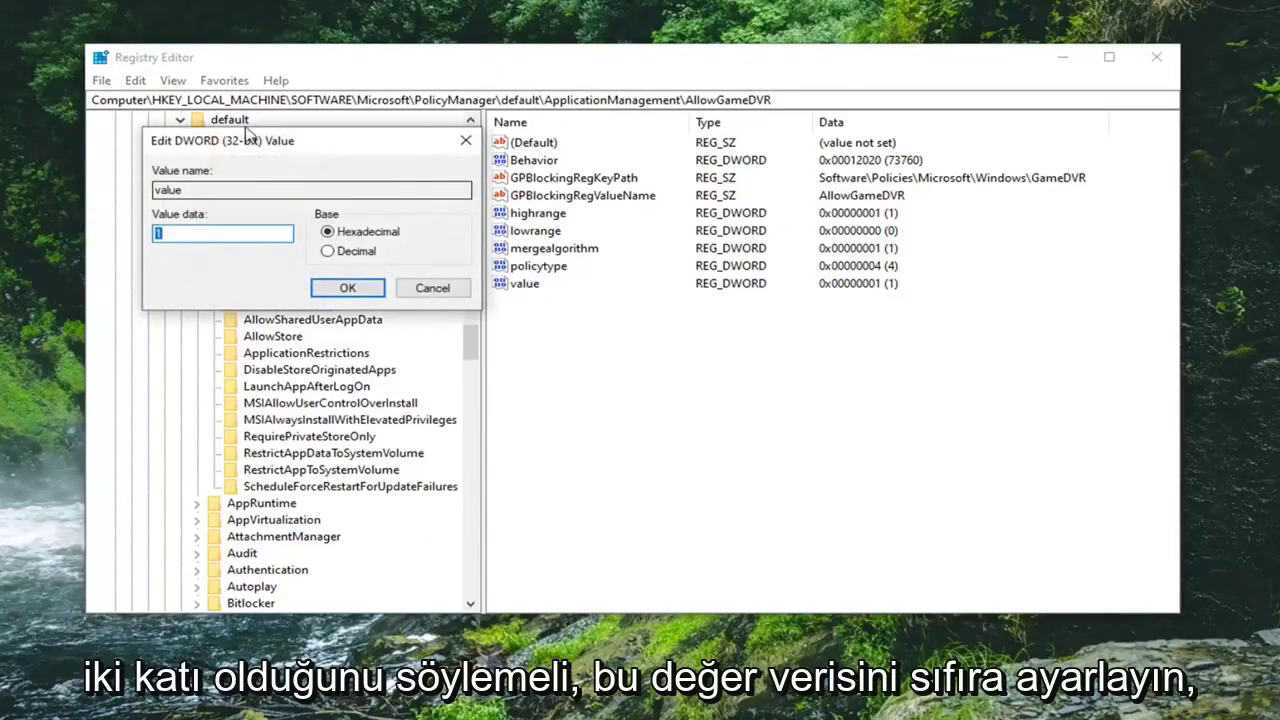
{"action": "left_click_drag", "start_coordinate": [305, 158], "coordinate": [619, 191]}
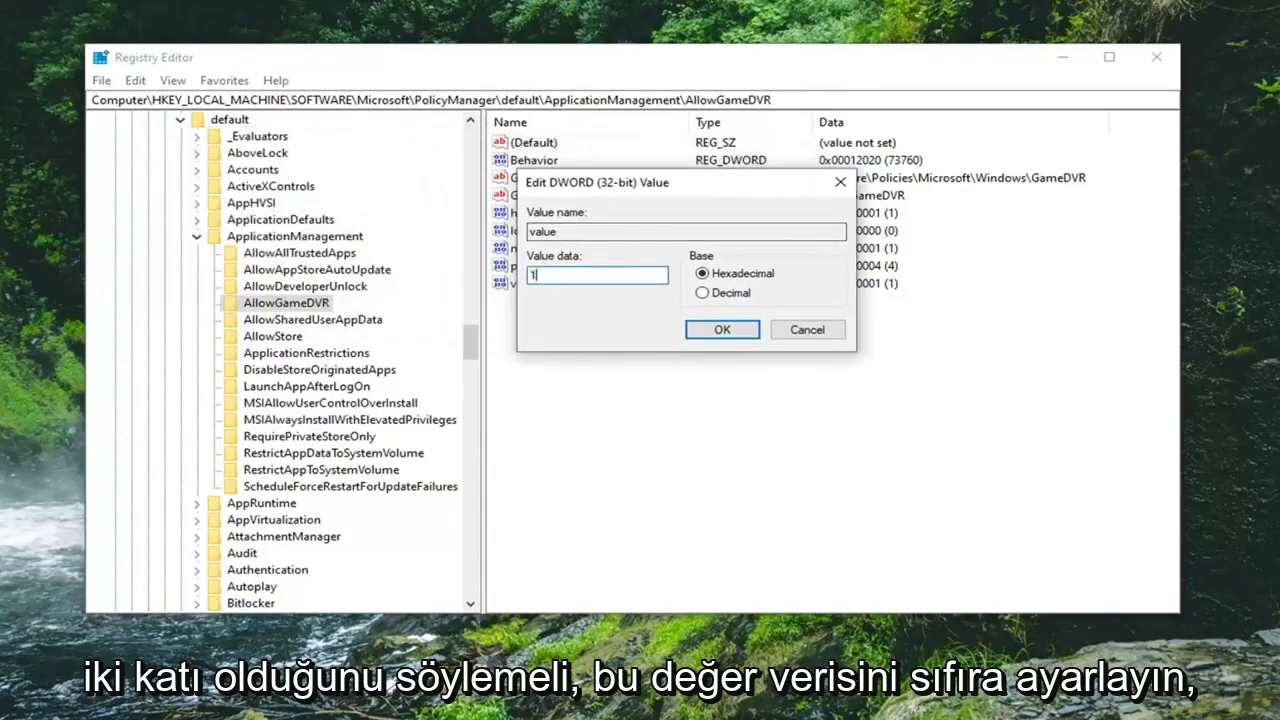
{"action": "left_click_drag", "start_coordinate": [535, 275], "coordinate": [470, 285]}
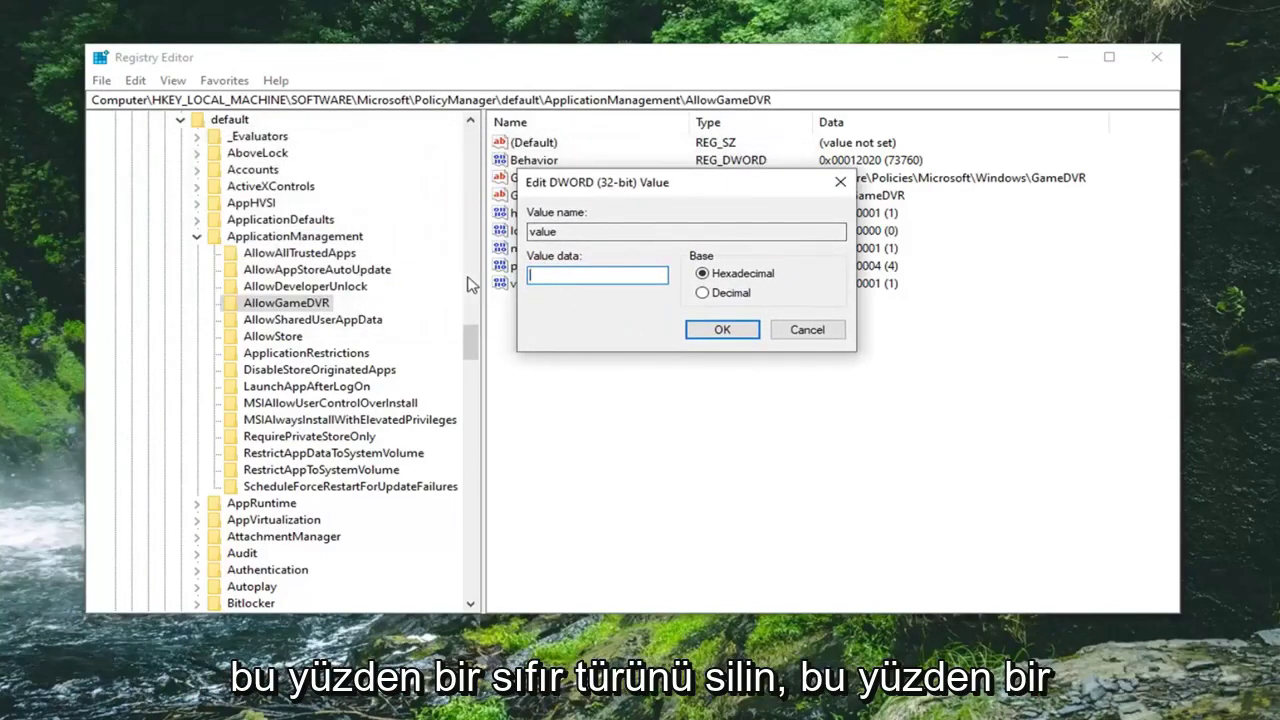
{"action": "type", "text": "0"}
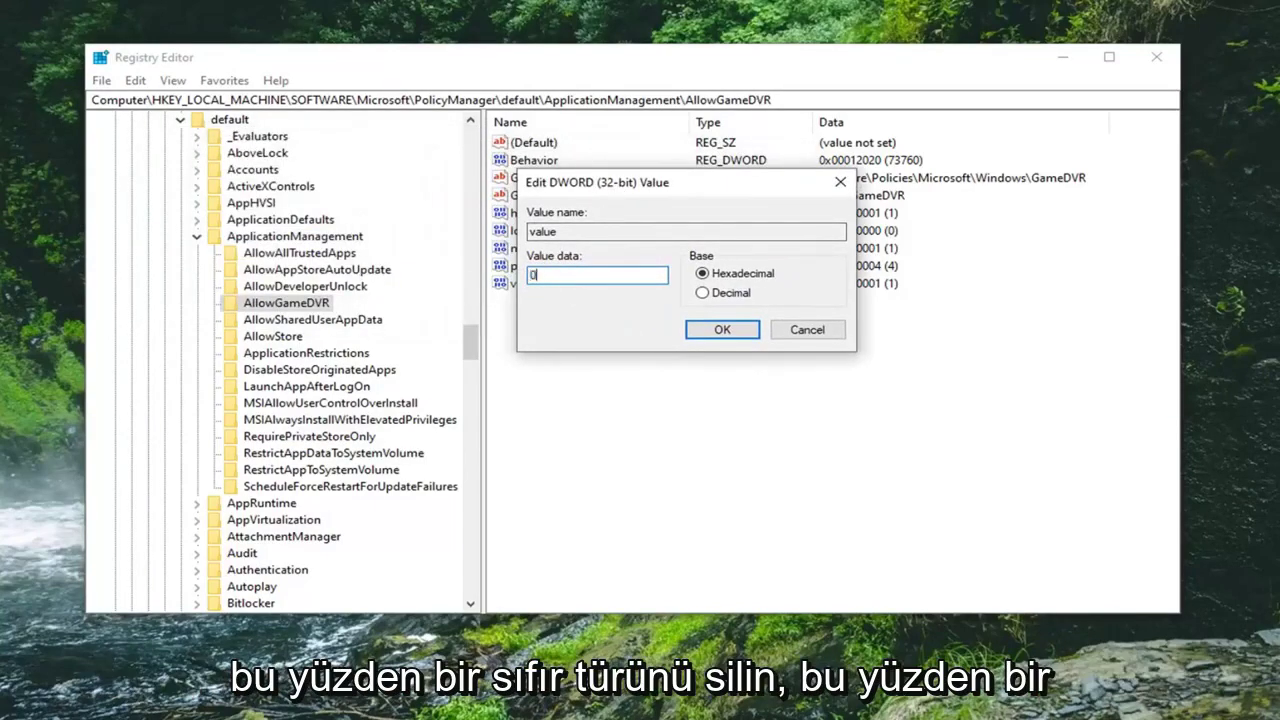
{"action": "left_click", "coordinate": [706, 332]}
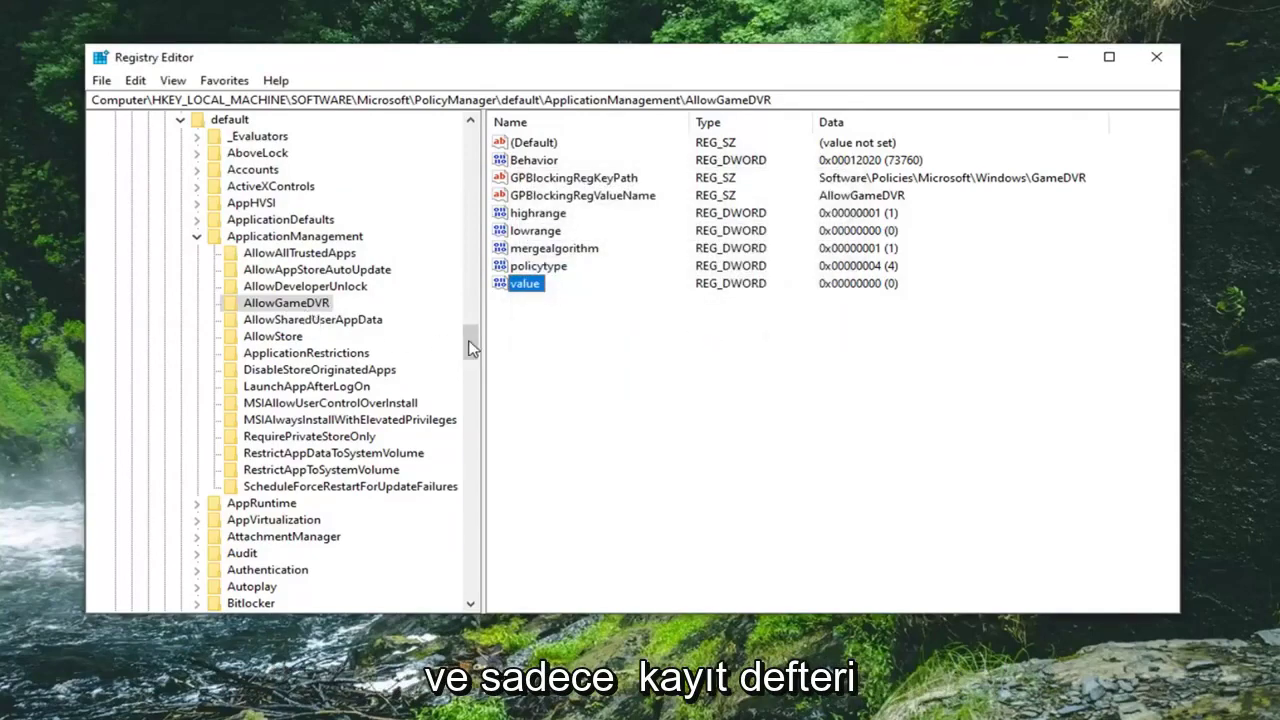
Collapse ApplicationManagement, default, PolicyManager, Microsoft, SOFTWARE and HKEY_LOCAL_MACHINE, then select Computer.
{"action": "left_click_drag", "start_coordinate": [470, 345], "coordinate": [463, 323]}
{"action": "left_click", "coordinate": [197, 553]}
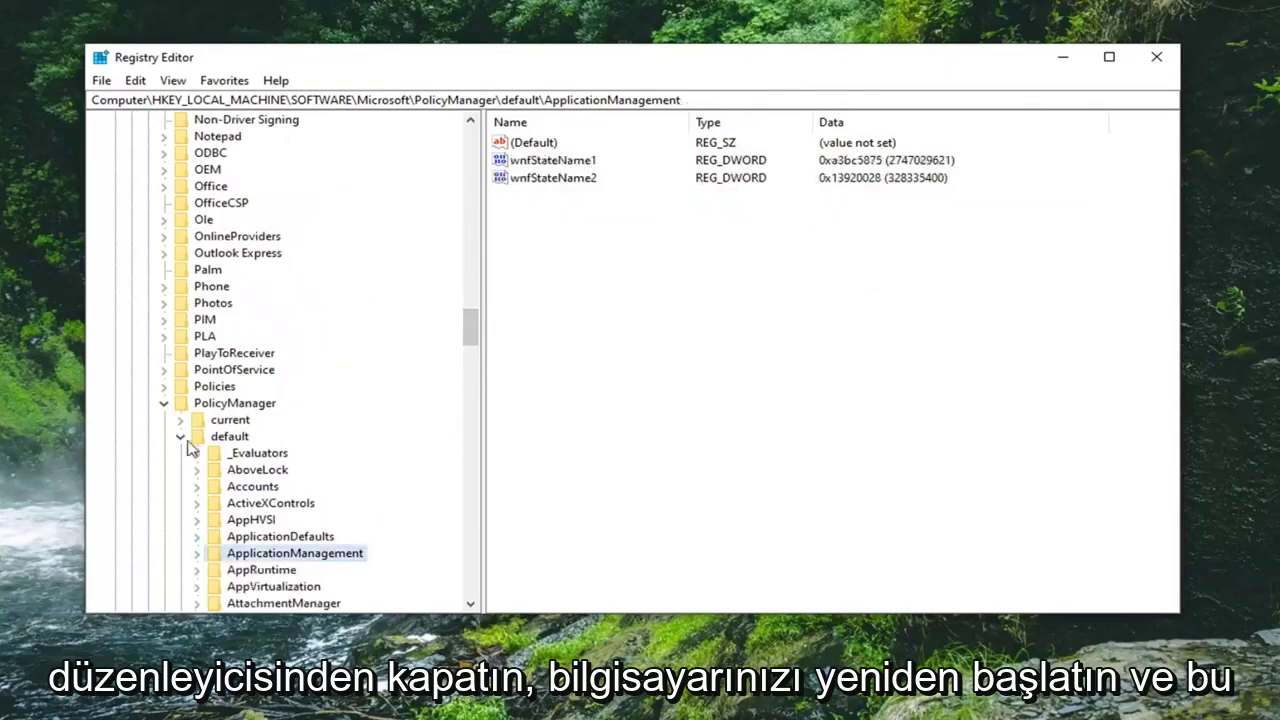
{"action": "left_click", "coordinate": [180, 436]}
{"action": "left_click", "coordinate": [163, 403]}
{"action": "left_click_drag", "start_coordinate": [470, 395], "coordinate": [473, 228]}
{"action": "scroll", "coordinate": [163, 357], "scroll_direction": "up", "scroll_amount": 15}
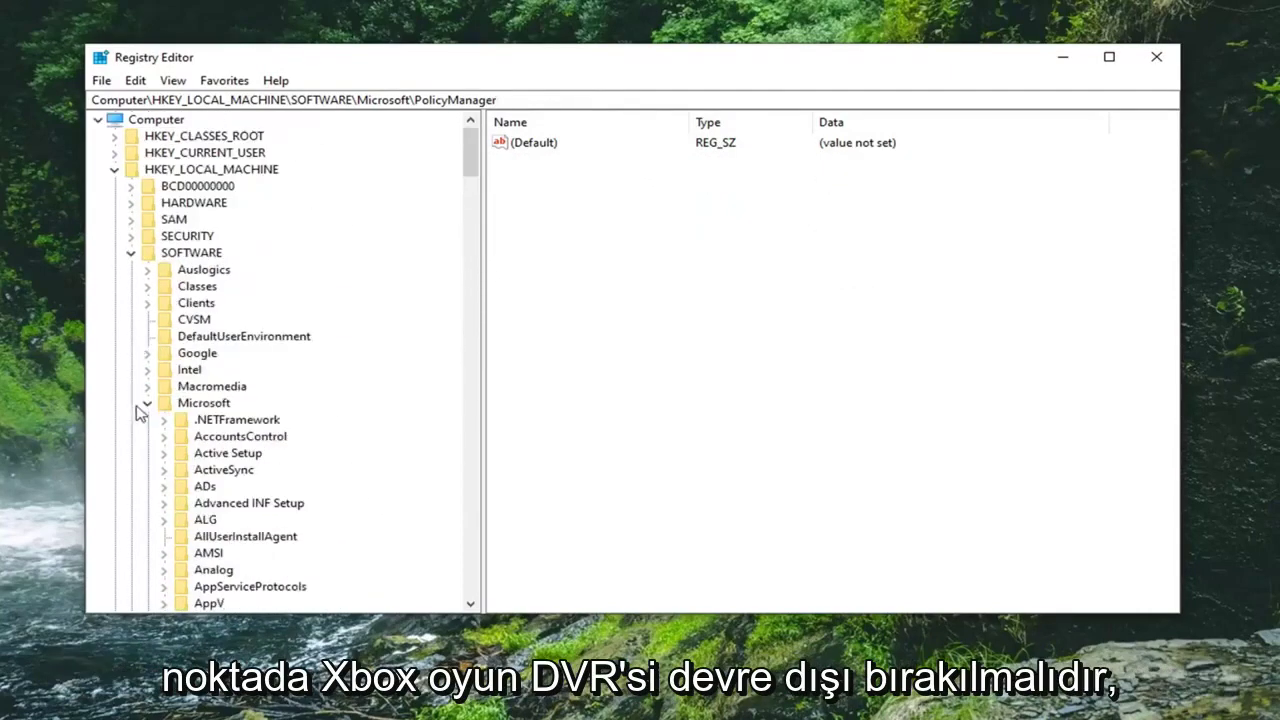
{"action": "left_click", "coordinate": [147, 403]}
{"action": "left_click", "coordinate": [131, 252]}
{"action": "left_click", "coordinate": [114, 169]}
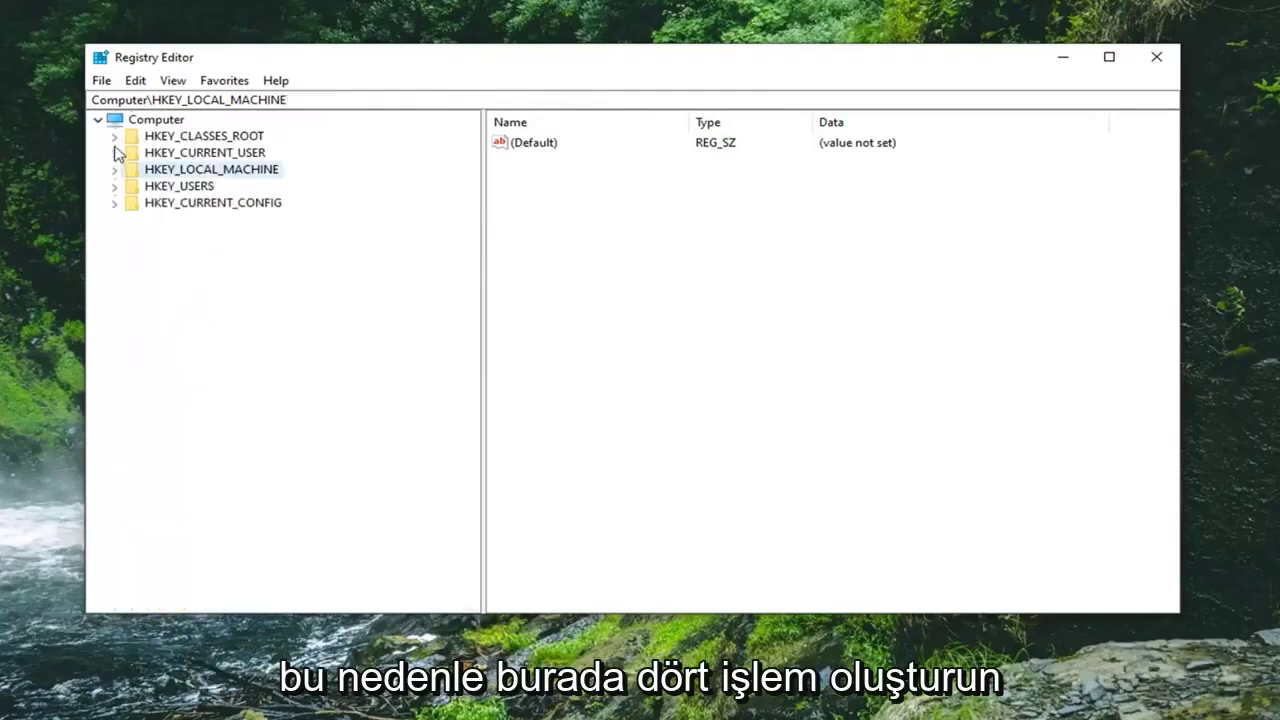
{"action": "left_click", "coordinate": [138, 133]}
{"action": "left_click", "coordinate": [110, 122]}
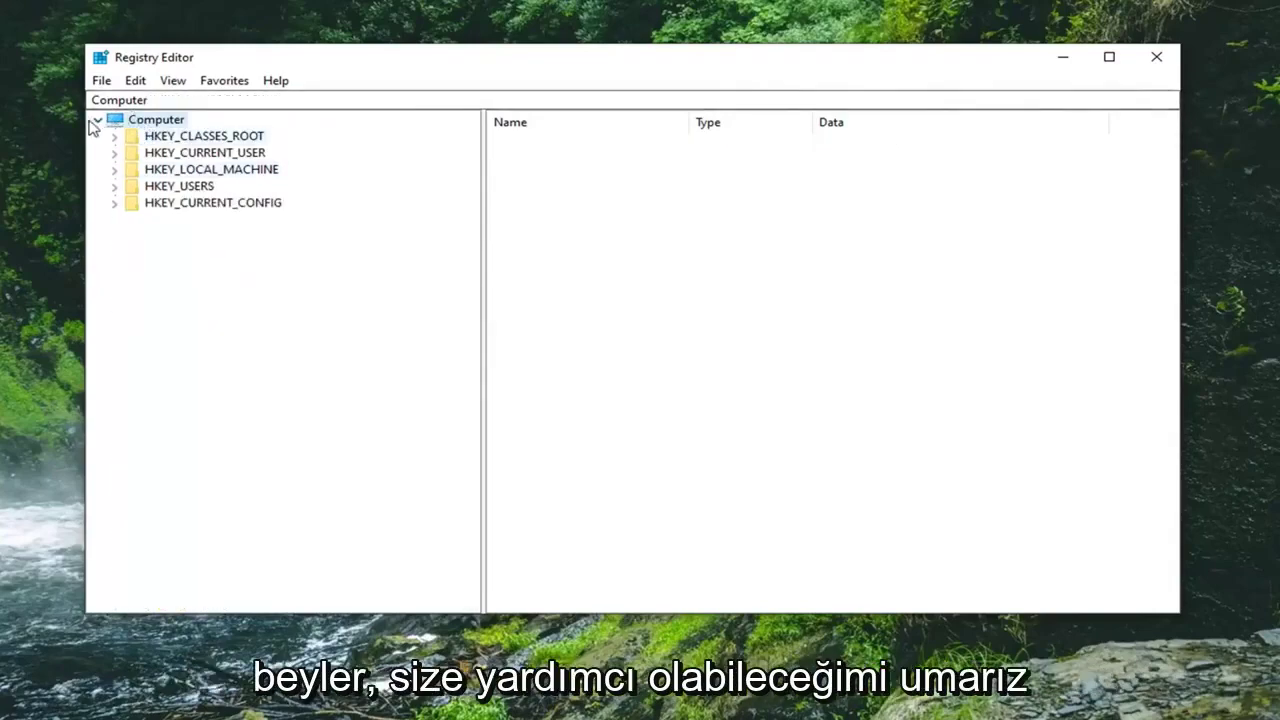